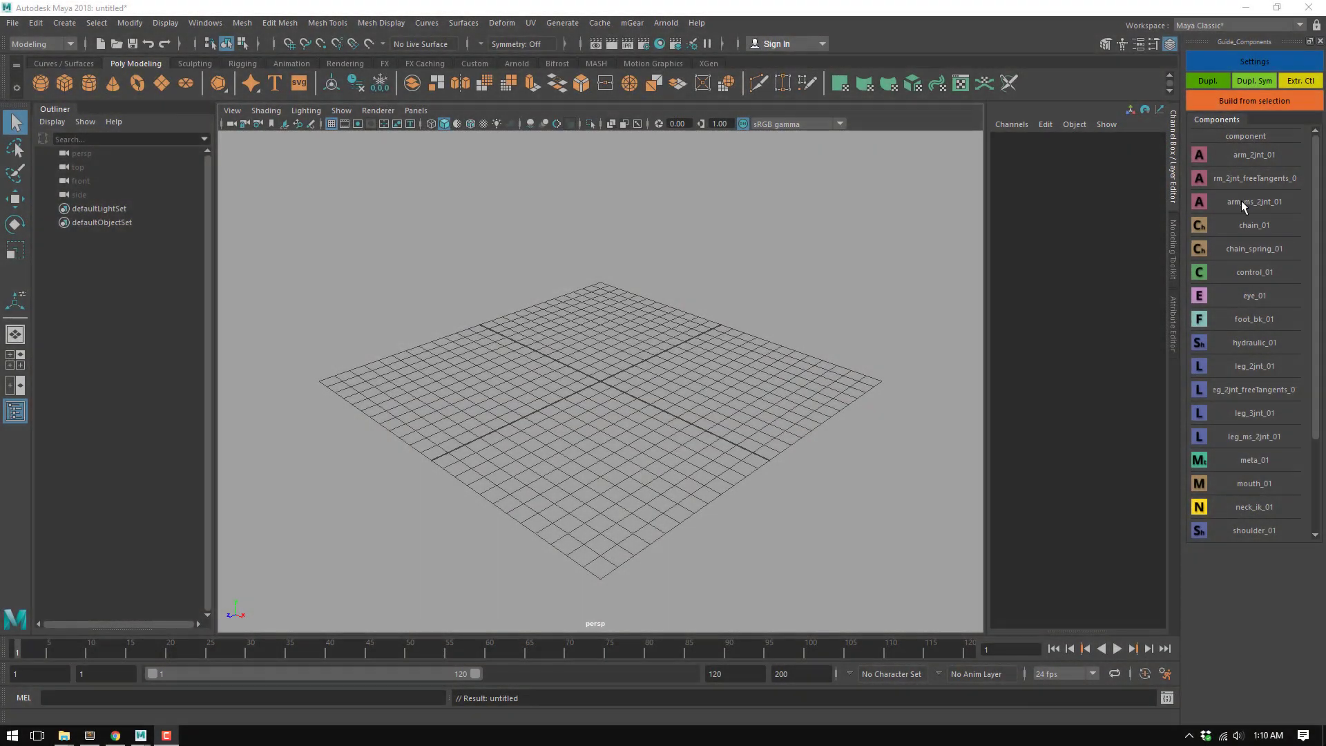
Place the arm_ms_2jnt_01 guide in the scene from the mGear Guide Components panel
{"action": "double_click", "coordinate": [1203, 199]}
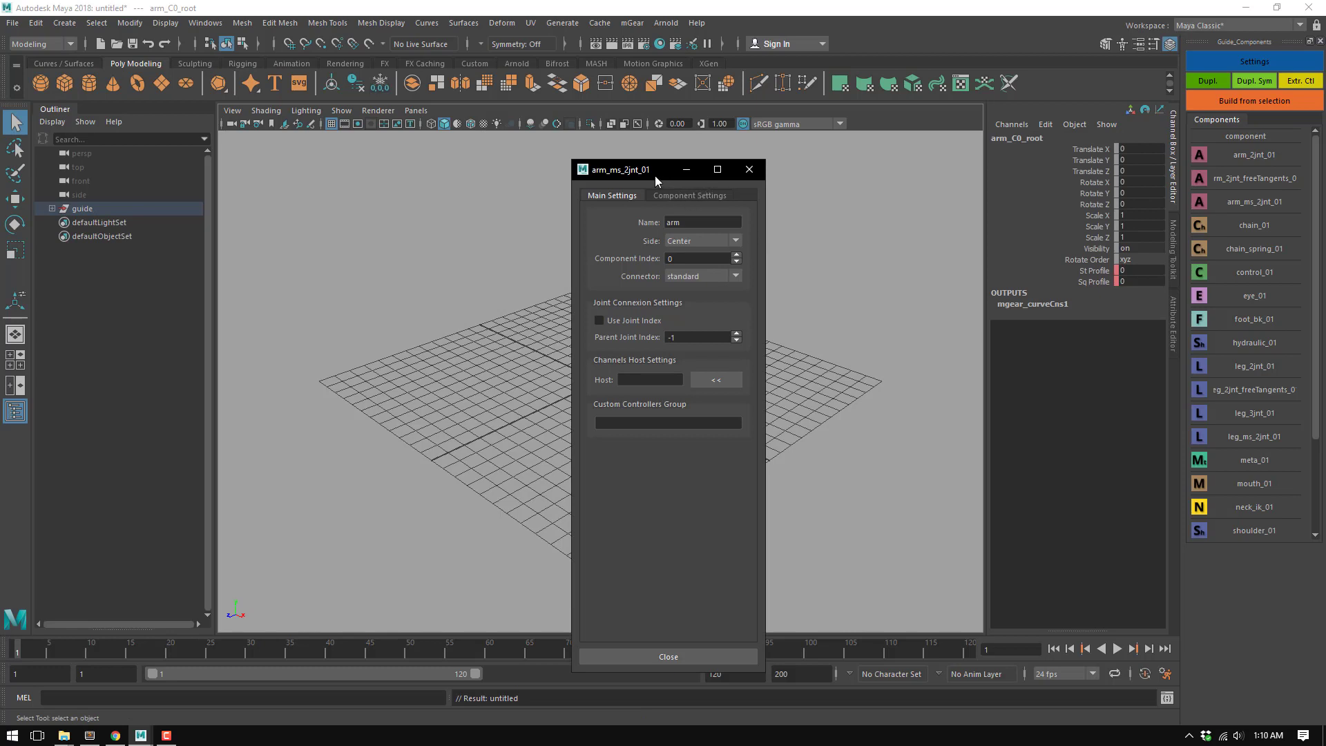
Move the arm_ms_2jnt_01 settings aside and show Component Settings (Max Stretch 2.00, Elbow Thickness 0.00)
{"action": "left_click_drag", "start_coordinate": [634, 172], "coordinate": [822, 150]}
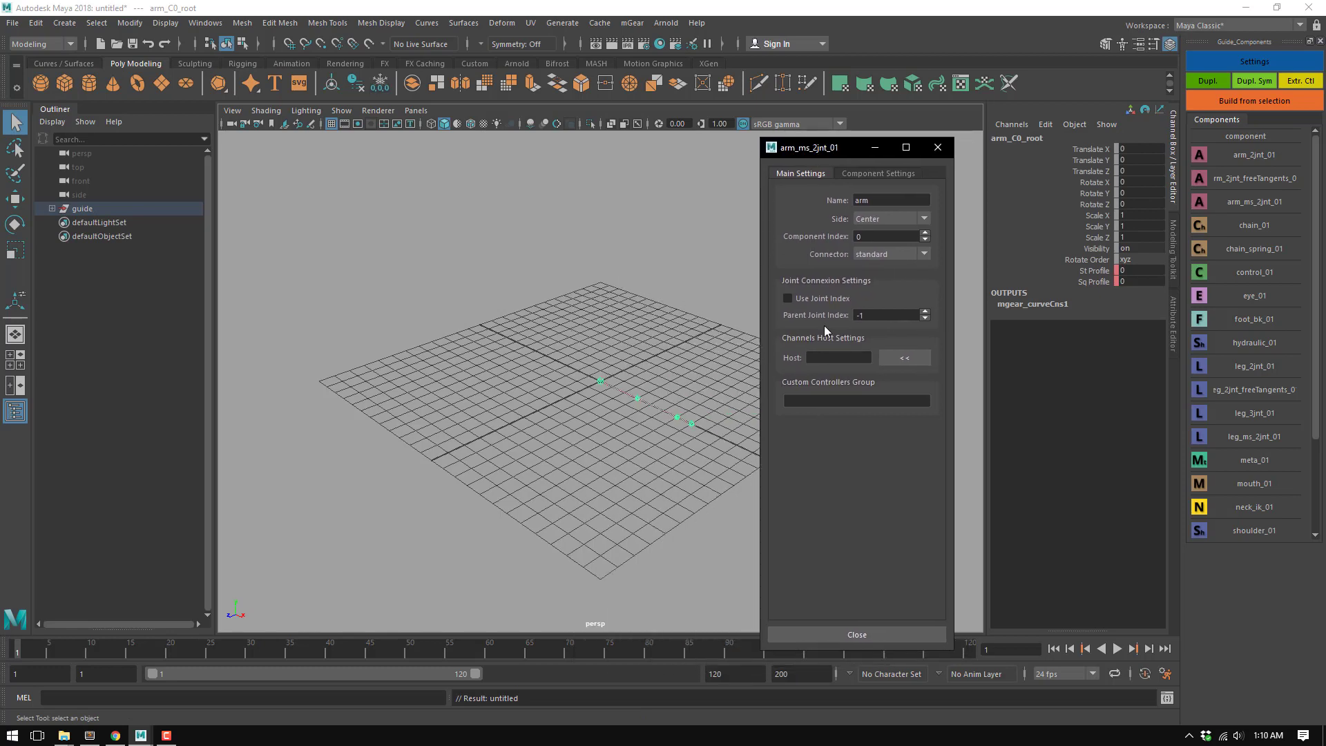
{"action": "left_click", "coordinate": [860, 175]}
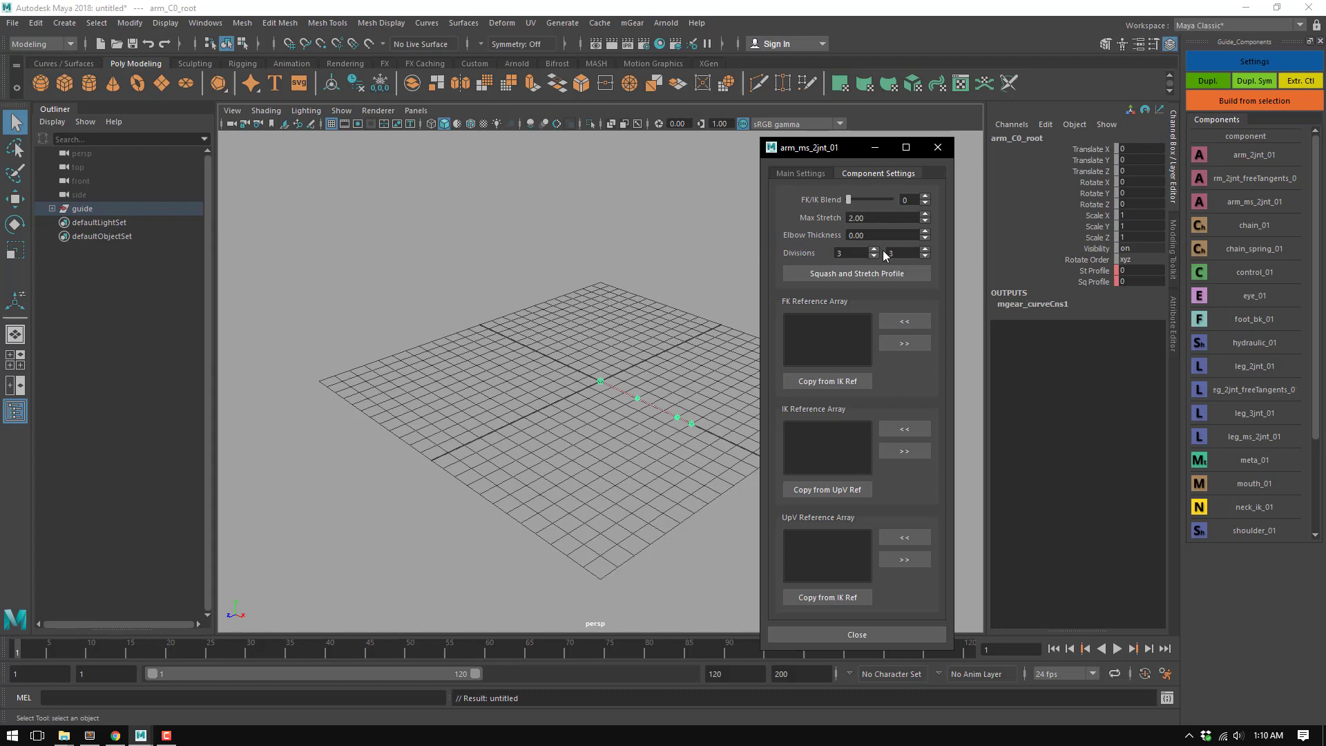
Close the arm guide settings and select the whole guide hierarchy in the Outliner
{"action": "left_click", "coordinate": [871, 633]}
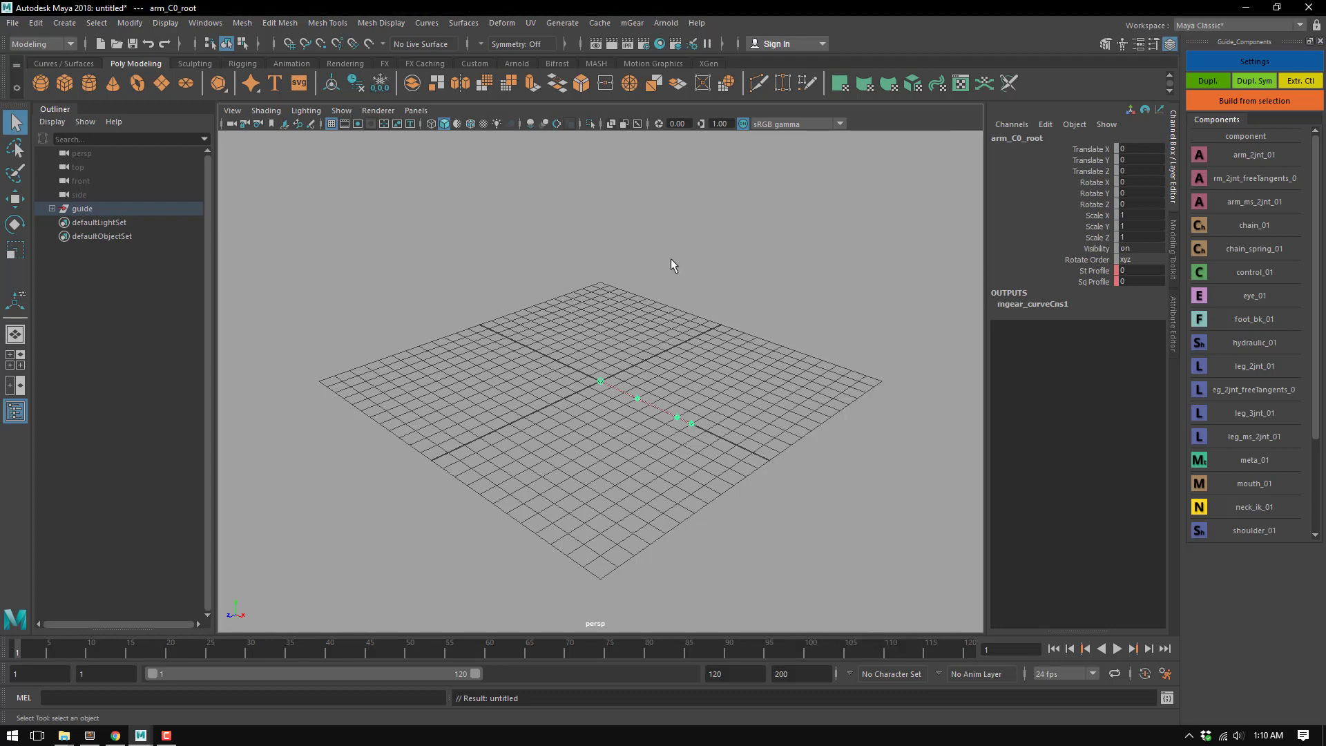
{"action": "scroll", "coordinate": [694, 422], "scroll_direction": "up", "scroll_amount": 5}
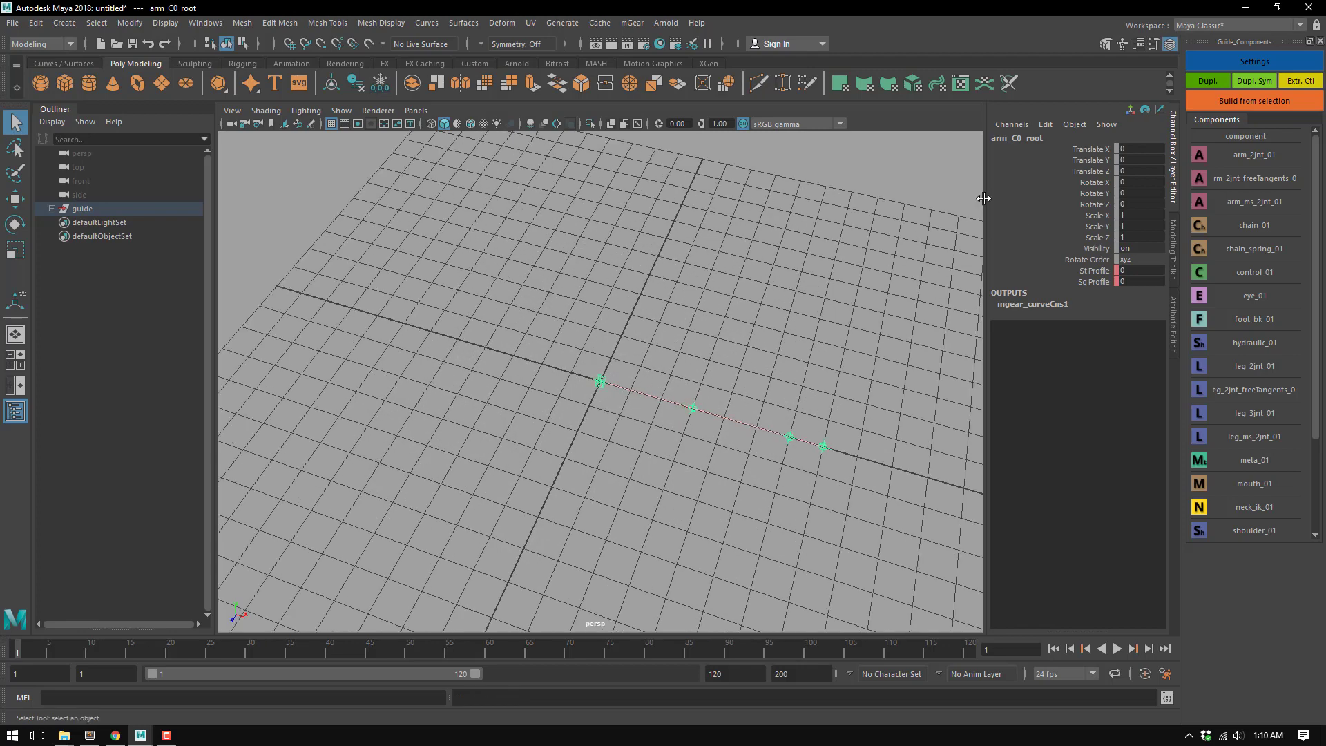
{"action": "left_click", "coordinate": [83, 208]}
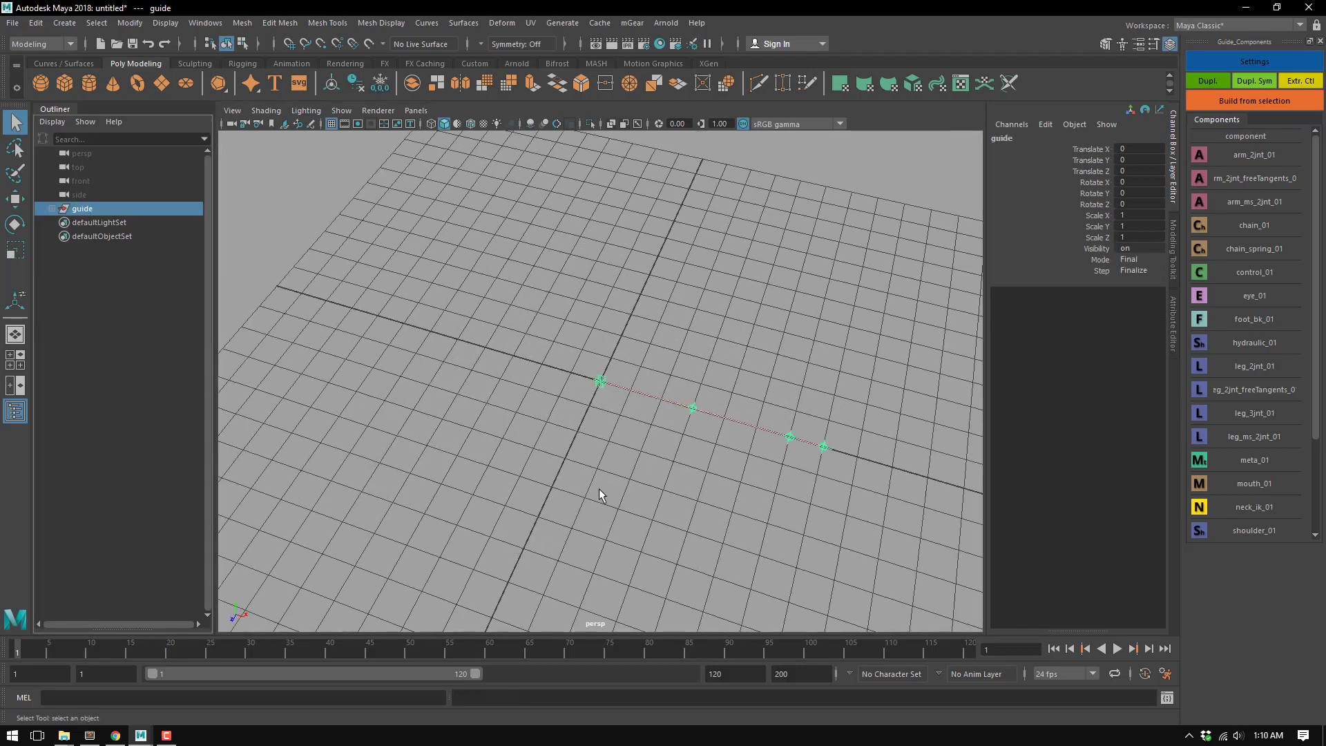
{"action": "middle_click_drag", "start_coordinate": [599, 487], "coordinate": [521, 457], "text": "alt"}
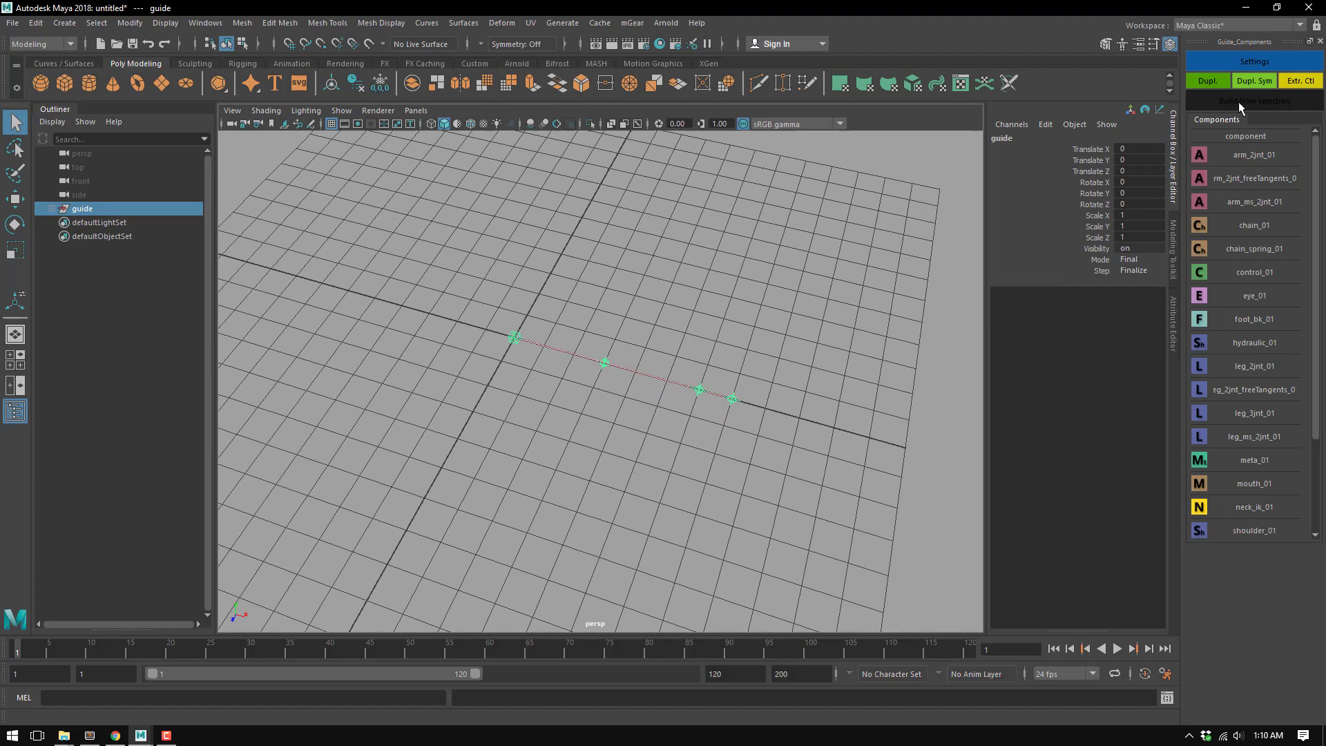
Rotate the arm_C0_fk1_ctl FK control to about Z -90 to bend the arm
{"action": "scroll", "coordinate": [711, 410], "scroll_direction": "up", "scroll_amount": 5}
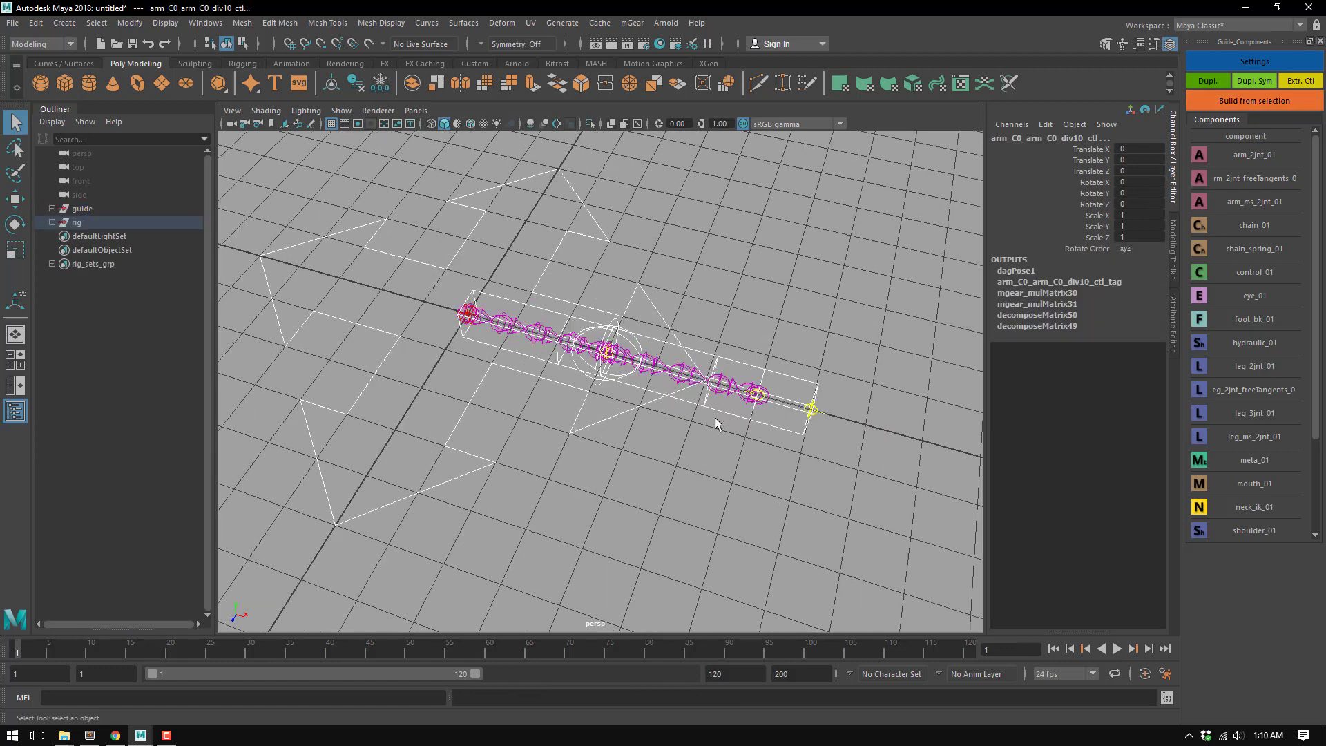
{"action": "middle_click_drag", "start_coordinate": [650, 388], "coordinate": [628, 341], "text": "alt"}
{"action": "left_click_drag", "start_coordinate": [628, 340], "coordinate": [737, 341], "text": "alt"}
{"action": "left_click", "coordinate": [687, 342]}
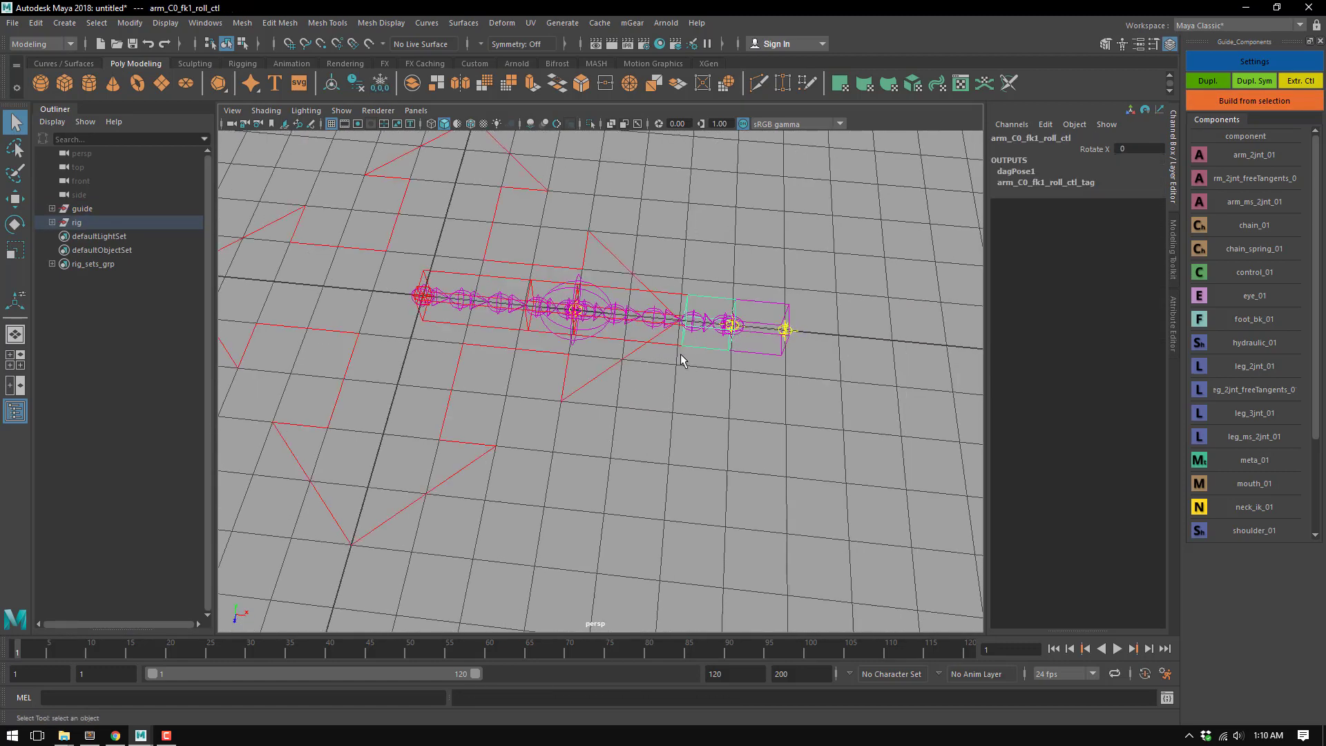
{"action": "key", "text": "w"}
{"action": "left_click_drag", "start_coordinate": [662, 358], "coordinate": [608, 366]}
{"action": "key", "text": "e"}
{"action": "key", "text": "q"}
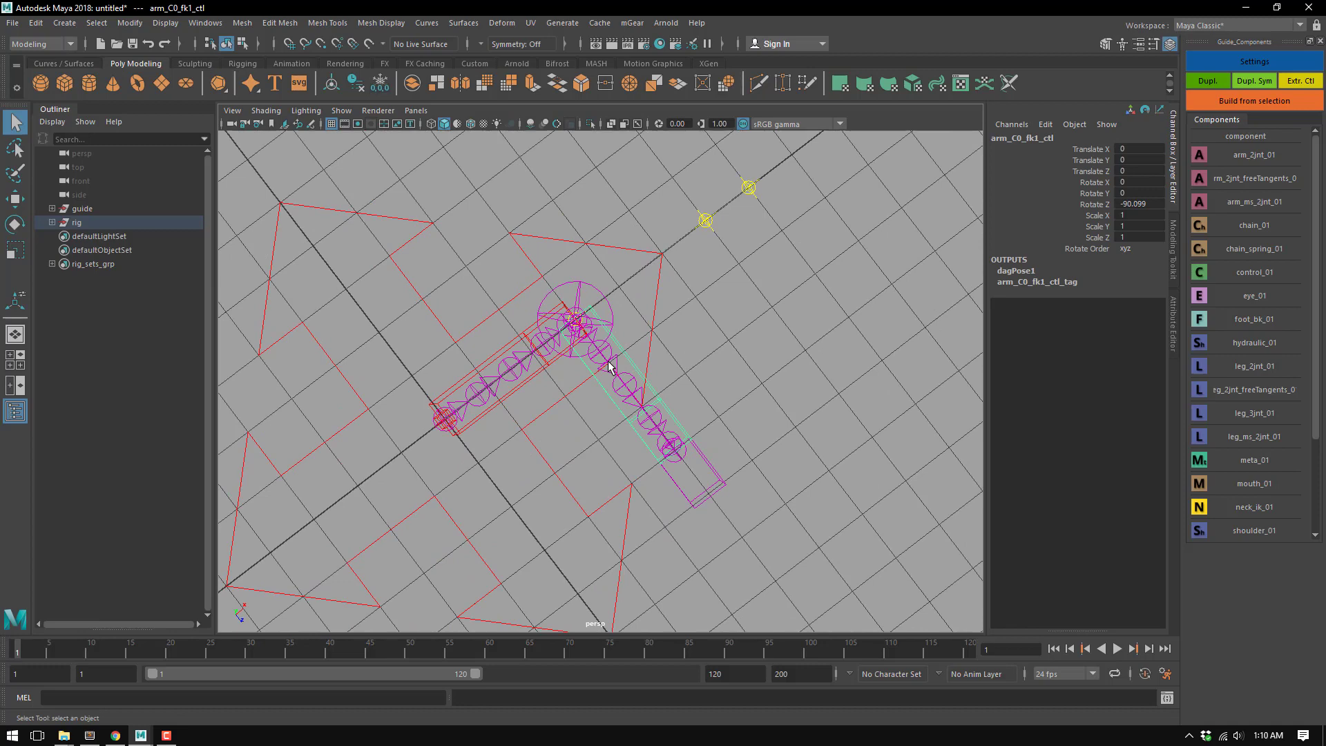
Select the rig's global_C0_ctl and reframe the bent arm
{"action": "left_click_drag", "start_coordinate": [563, 395], "coordinate": [576, 358], "text": "alt"}
{"action": "left_click_drag", "start_coordinate": [603, 471], "coordinate": [651, 450]}
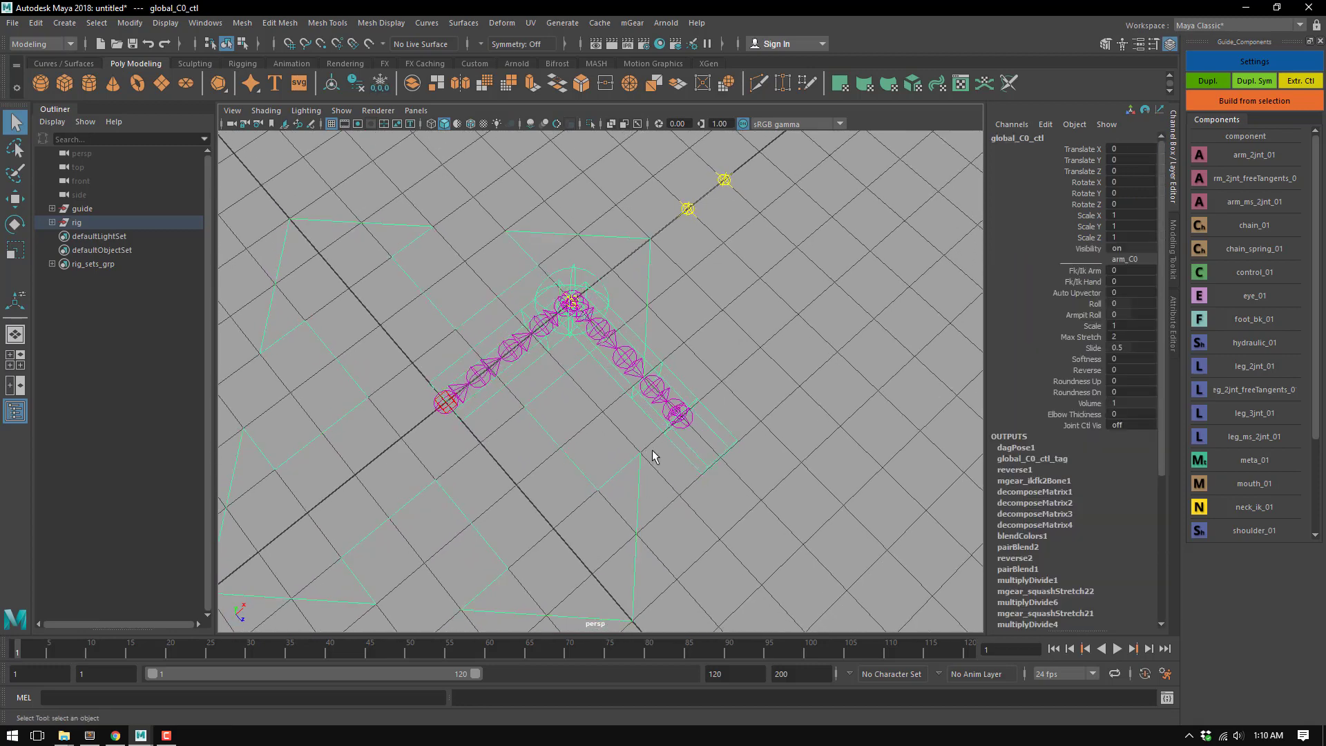
{"action": "middle_click_drag", "start_coordinate": [653, 454], "coordinate": [693, 407], "text": "alt"}
{"action": "left_click_drag", "start_coordinate": [775, 437], "coordinate": [918, 442], "text": "alt"}
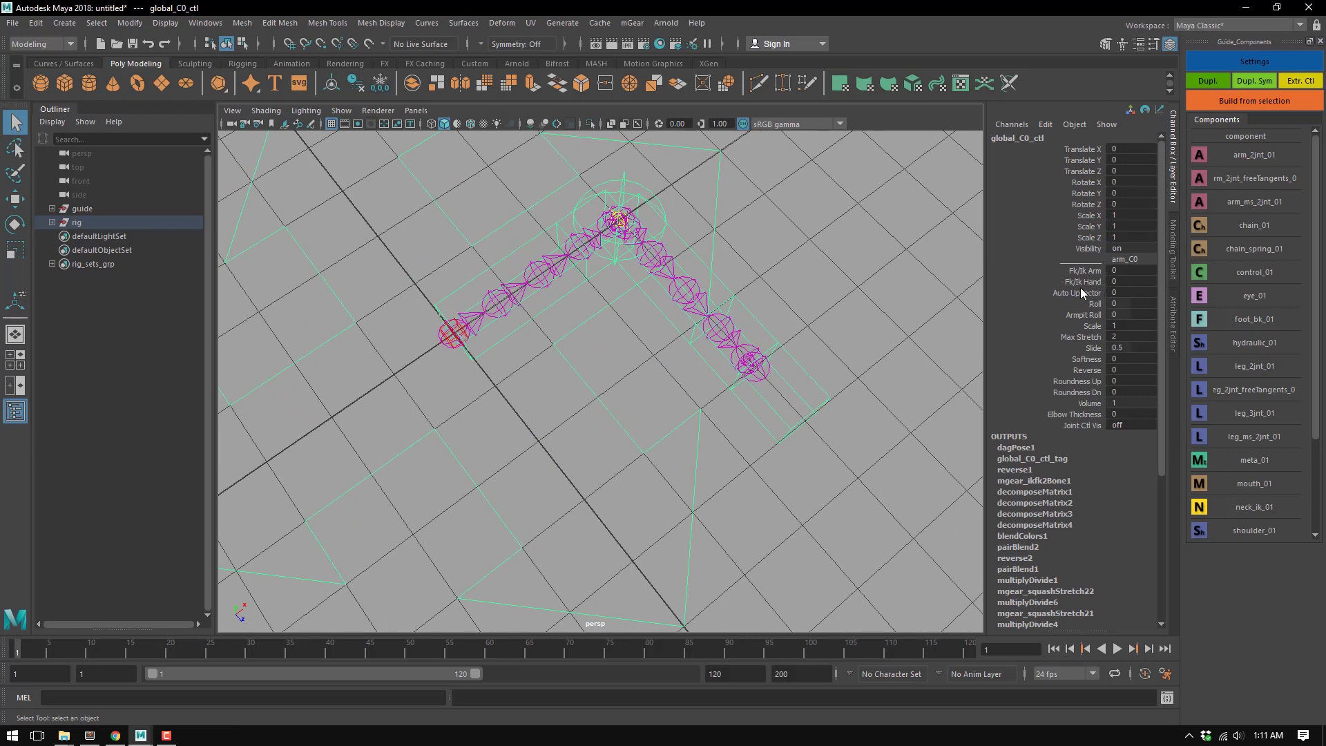
Set Fk/Ik Arm on the global control to 1, switching the arm to IK
{"action": "left_click", "coordinate": [1086, 271]}
{"action": "middle_click_drag", "start_coordinate": [790, 373], "coordinate": [843, 371]}
{"action": "left_click_drag", "start_coordinate": [842, 371], "coordinate": [742, 393], "text": "alt"}
Move the arm_C0_ik_ctl hand control down-left so the arm bends
{"action": "left_click", "coordinate": [729, 391]}
{"action": "key", "text": "w"}
{"action": "left_click_drag", "start_coordinate": [741, 329], "coordinate": [693, 421]}
{"action": "left_click_drag", "start_coordinate": [690, 441], "coordinate": [721, 401], "text": "alt"}
{"action": "key", "text": "q"}
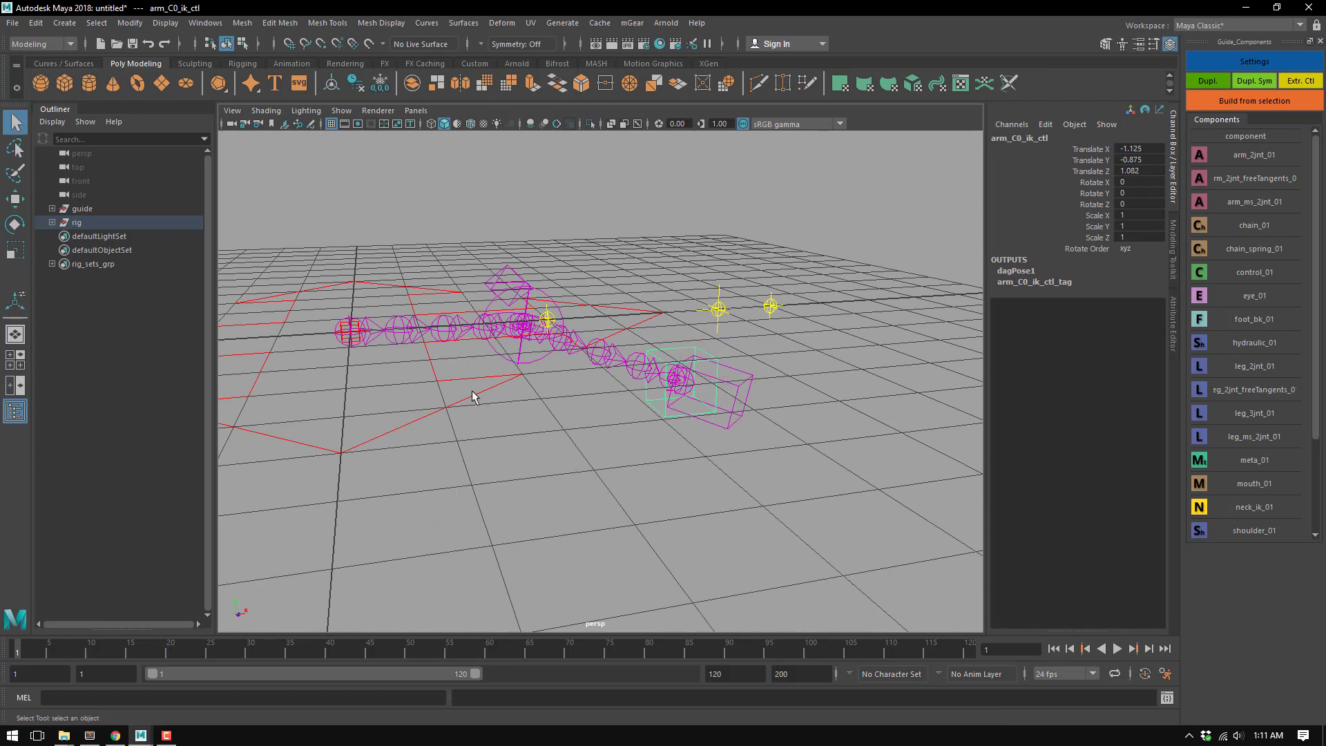
Raise Fk/Ik Hand from 0 to 1 and rotate the IK hand control about Y
{"action": "left_click", "coordinate": [474, 394]}
{"action": "left_click", "coordinate": [1082, 281]}
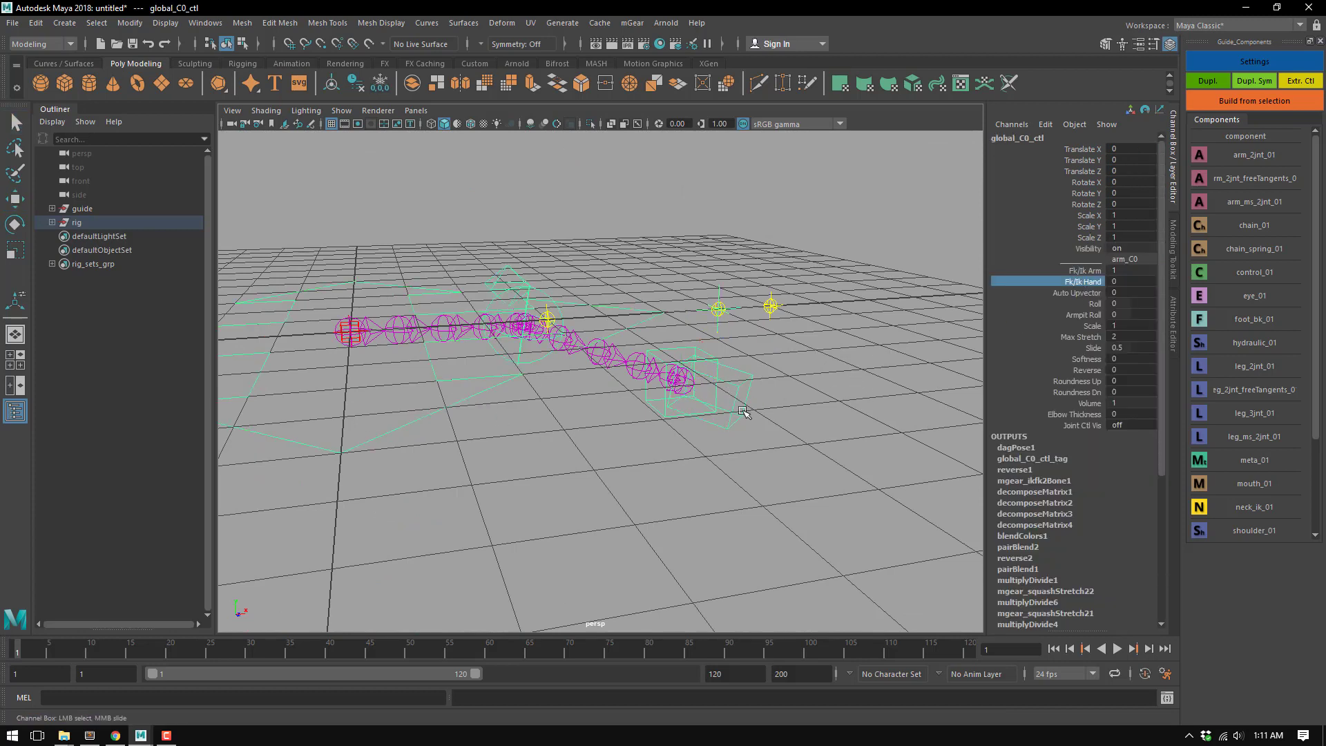
{"action": "mouse_move", "coordinate": [724, 415]}
{"action": "middle_mouse_down"}
{"action": "mouse_move", "coordinate": [701, 412]}
{"action": "mouse_move", "coordinate": [738, 413]}
{"action": "middle_mouse_up"}
{"action": "left_click", "coordinate": [711, 414]}
{"action": "key", "text": "e"}
{"action": "mouse_move", "coordinate": [691, 399]}
{"action": "left_mouse_down"}
{"action": "mouse_move", "coordinate": [729, 395]}
{"action": "mouse_move", "coordinate": [697, 399]}
{"action": "left_mouse_up"}
{"action": "key", "text": "q"}
Slide the Fk/Ik Hand blend back down and reselect the IK hand control
{"action": "left_click", "coordinate": [460, 403]}
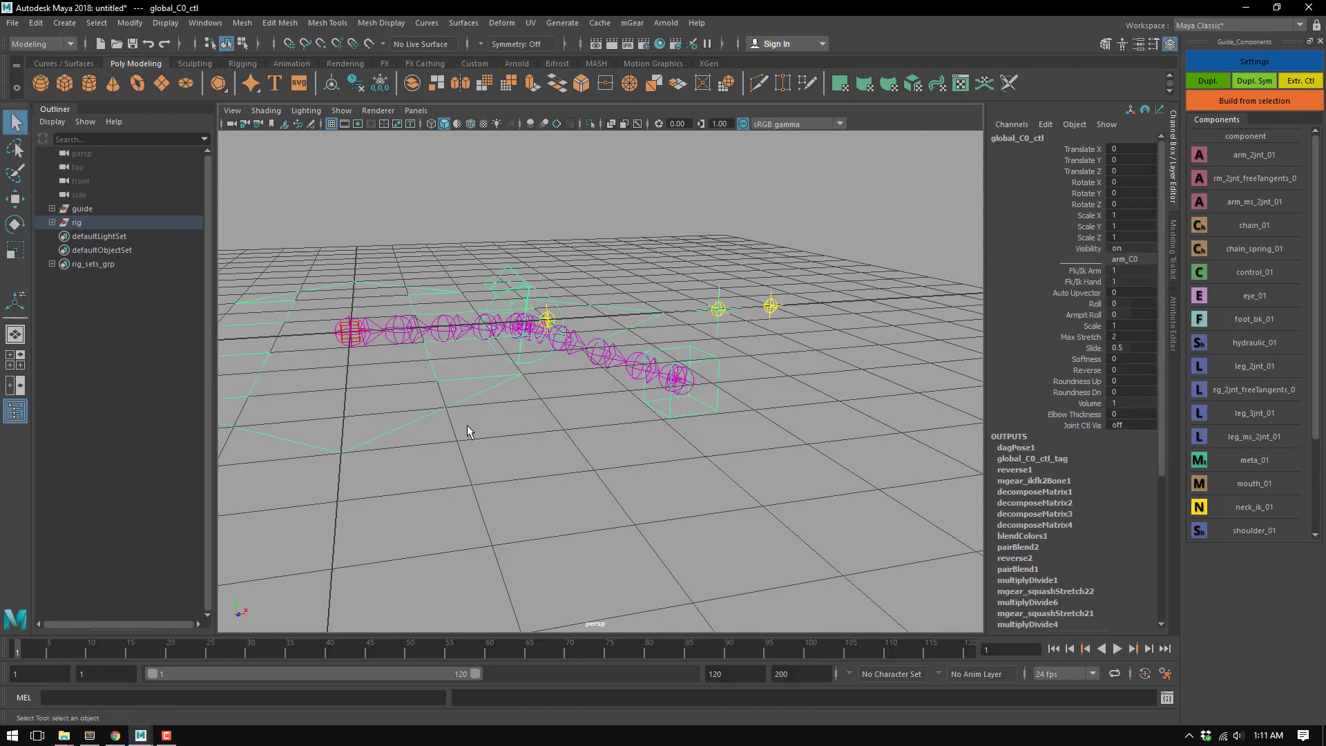
{"action": "left_click_drag", "start_coordinate": [465, 429], "coordinate": [603, 430], "text": "alt"}
{"action": "left_click", "coordinate": [1082, 282]}
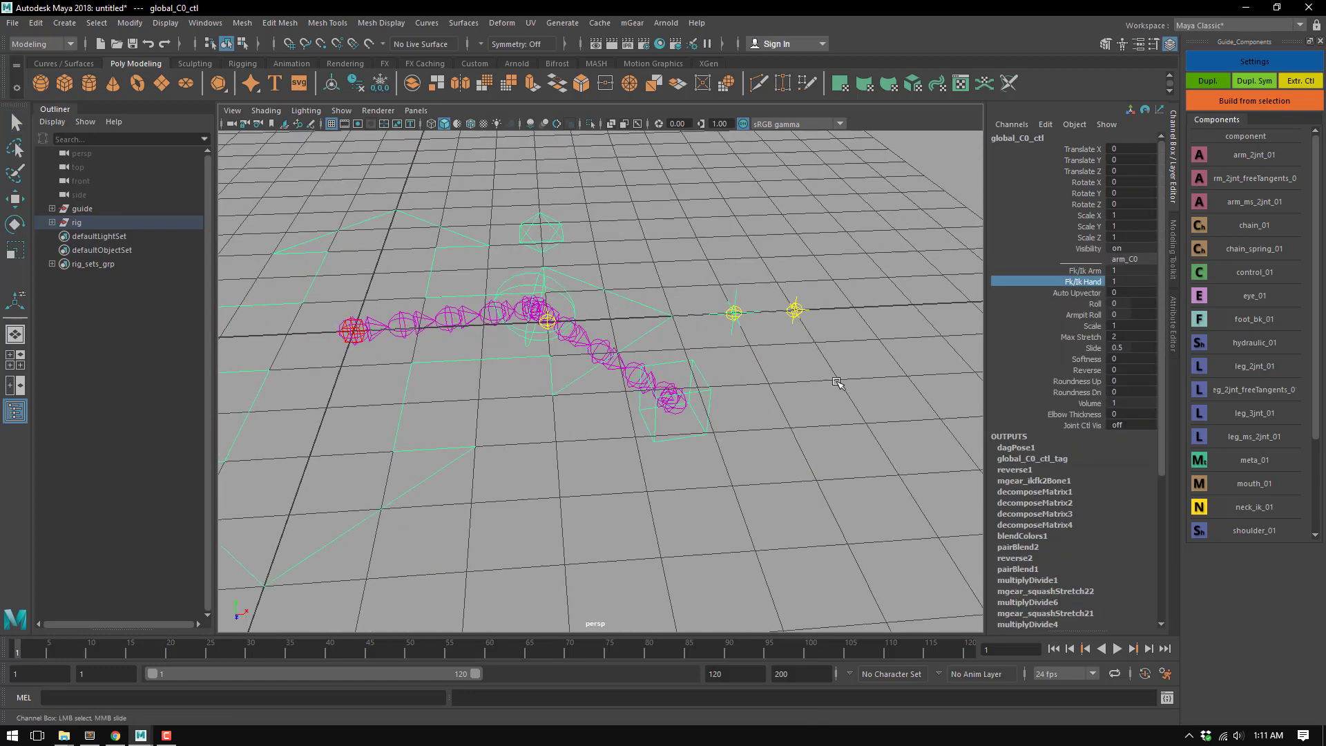
{"action": "middle_click_drag", "start_coordinate": [751, 436], "coordinate": [729, 439]}
{"action": "left_click_drag", "start_coordinate": [729, 439], "coordinate": [621, 360], "text": "alt"}
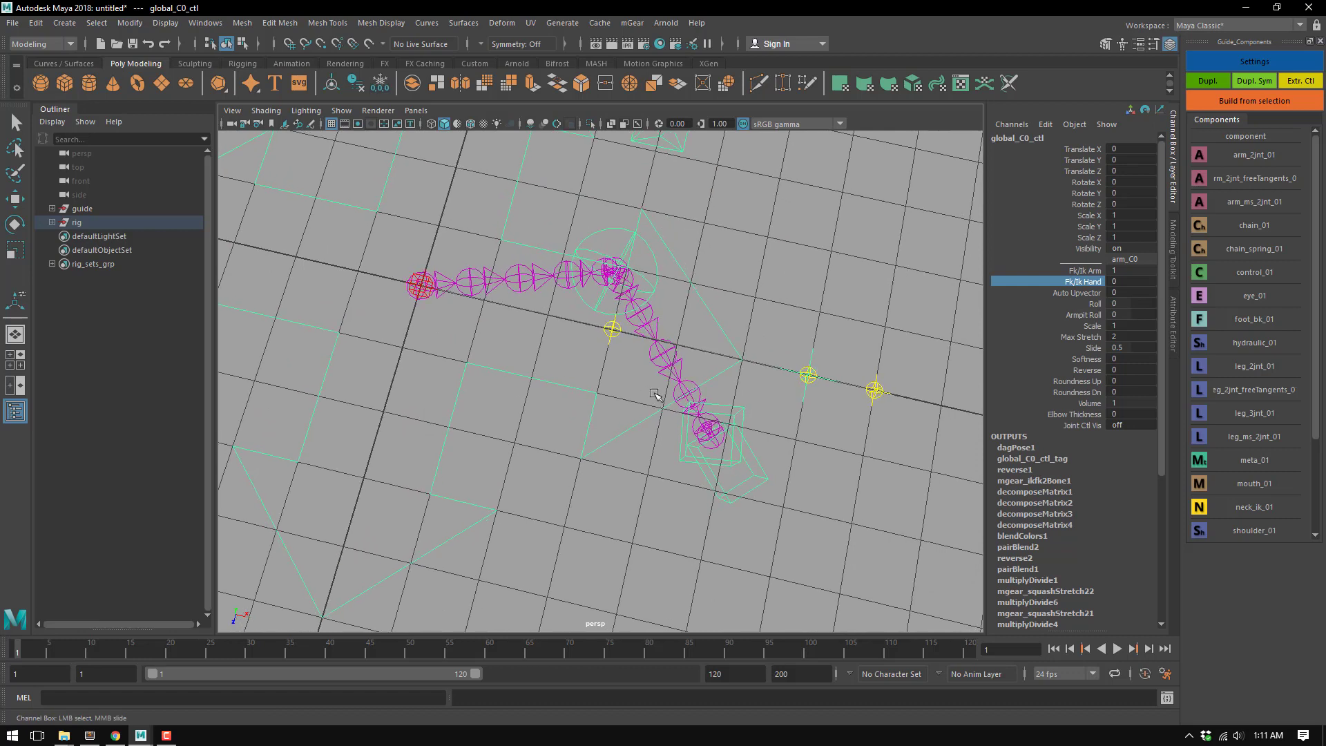
{"action": "key", "text": "q"}
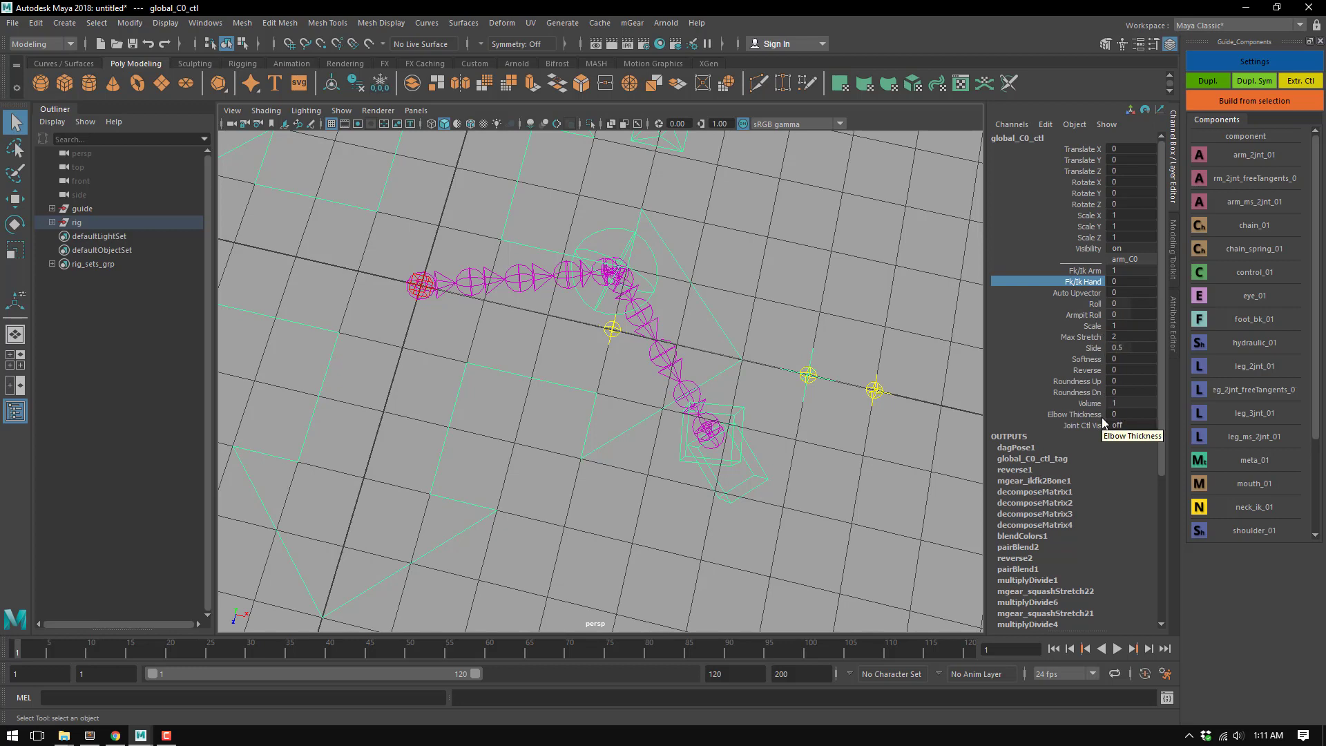
{"action": "right_click_drag", "start_coordinate": [541, 377], "coordinate": [636, 411], "text": "alt"}
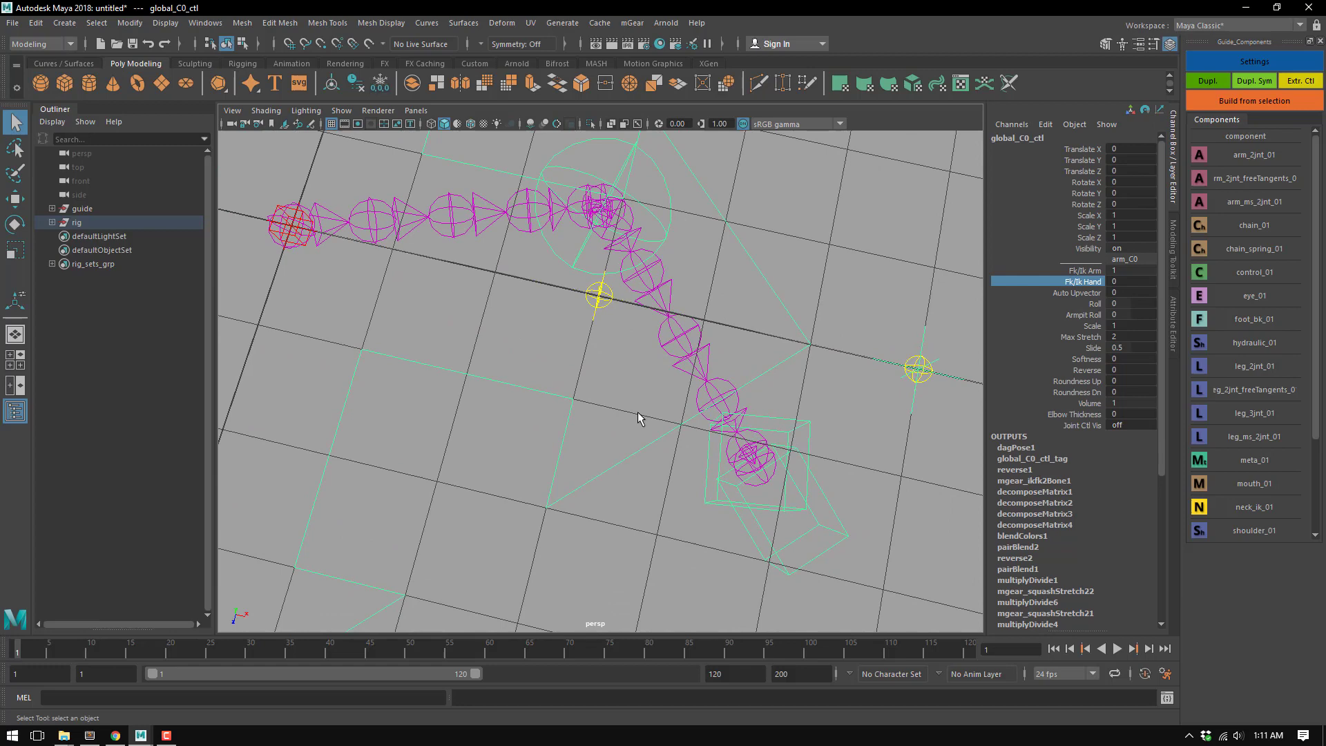
{"action": "left_click", "coordinate": [710, 504]}
Move the box-shaped IK hand control up-left, pulling the arm along
{"action": "key", "text": "w"}
{"action": "left_click", "coordinate": [768, 522]}
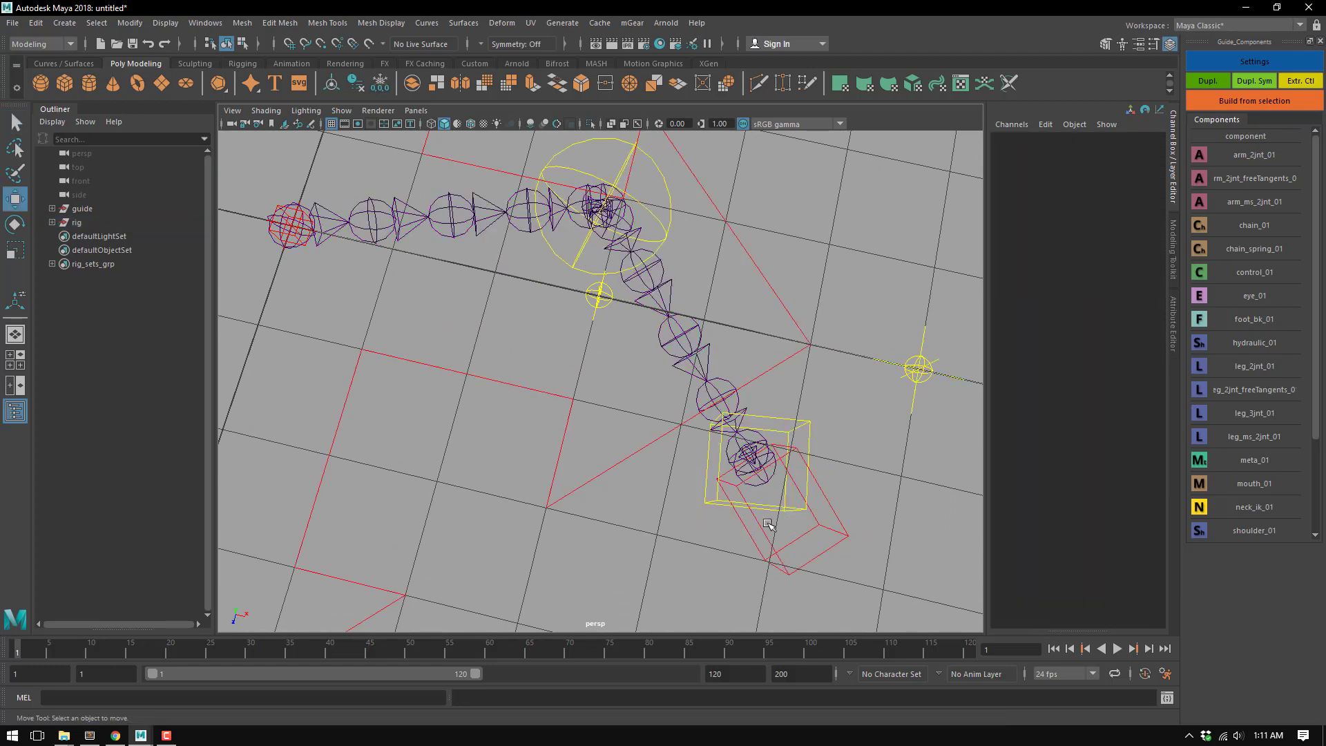
{"action": "left_click", "coordinate": [785, 519]}
{"action": "left_click_drag", "start_coordinate": [794, 519], "coordinate": [423, 413]}
{"action": "left_click_drag", "start_coordinate": [562, 409], "coordinate": [551, 337], "text": "alt"}
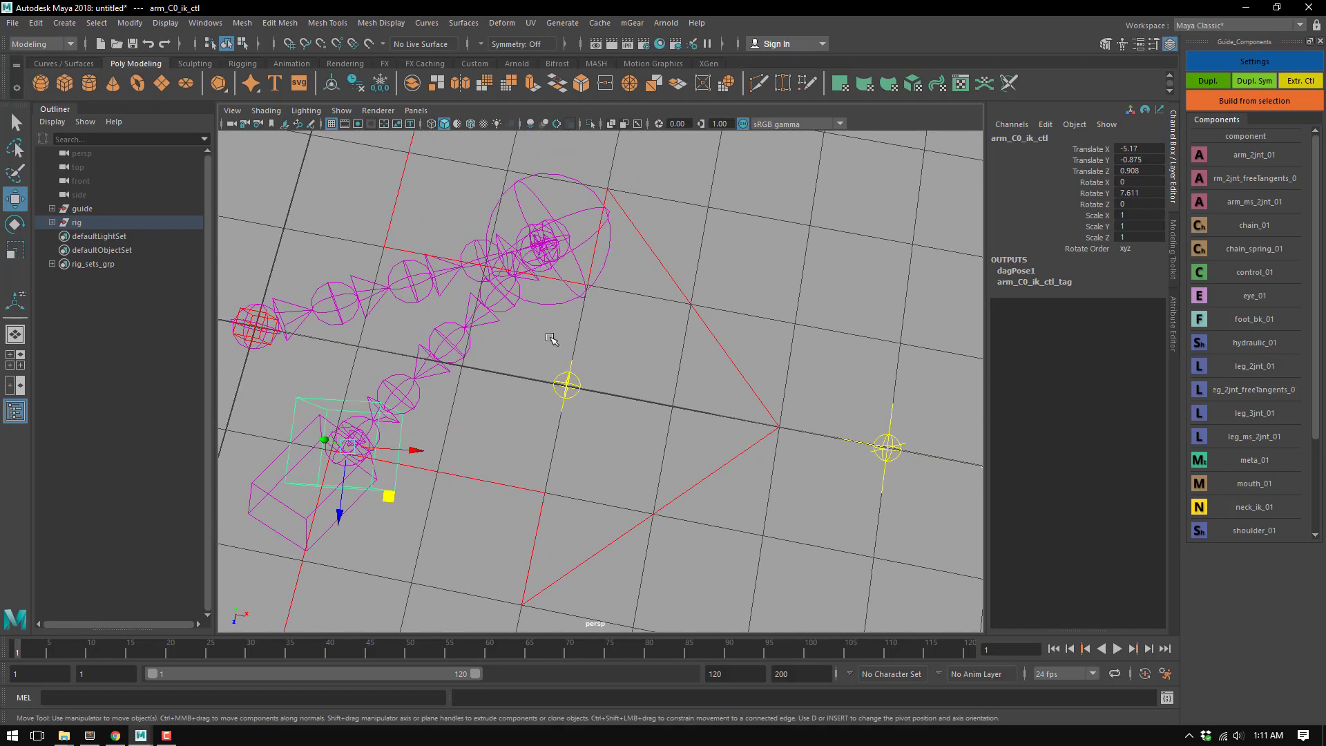
{"action": "left_click", "coordinate": [261, 324]}
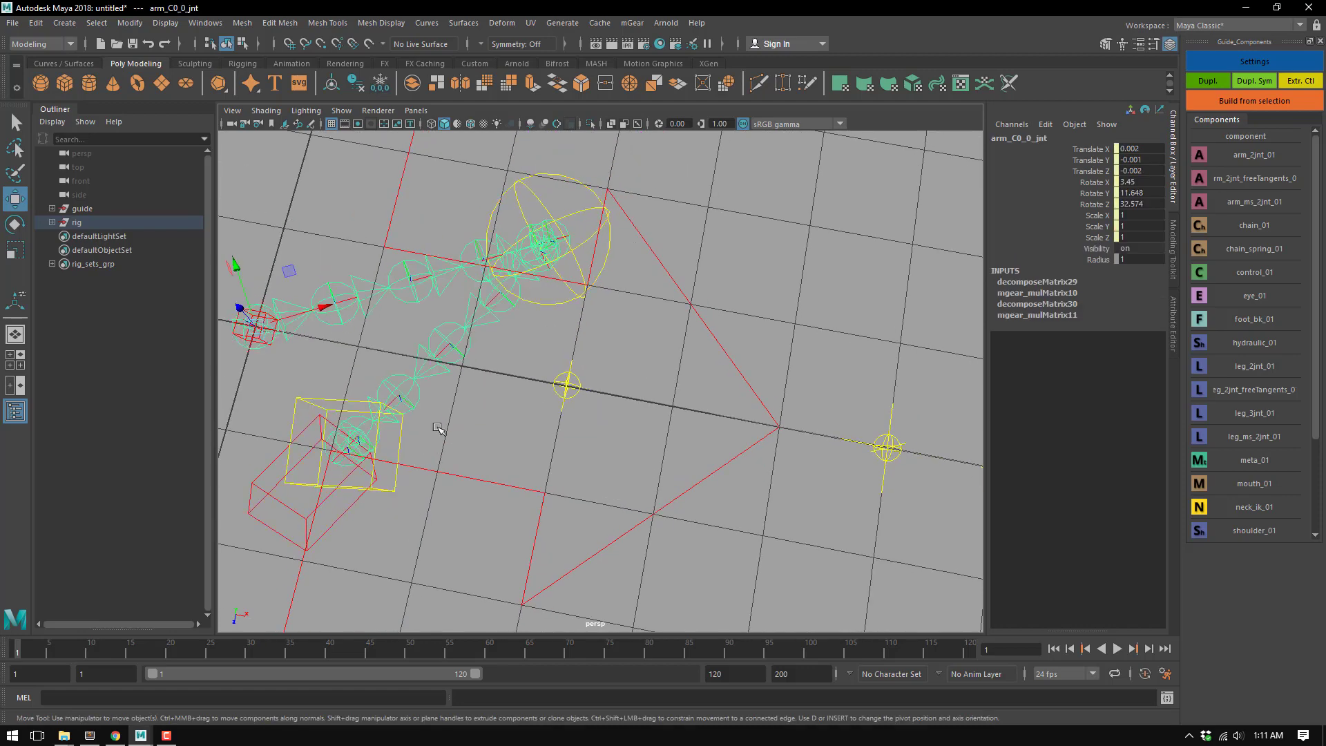
{"action": "left_click_drag", "start_coordinate": [452, 357], "coordinate": [594, 388], "text": "alt"}
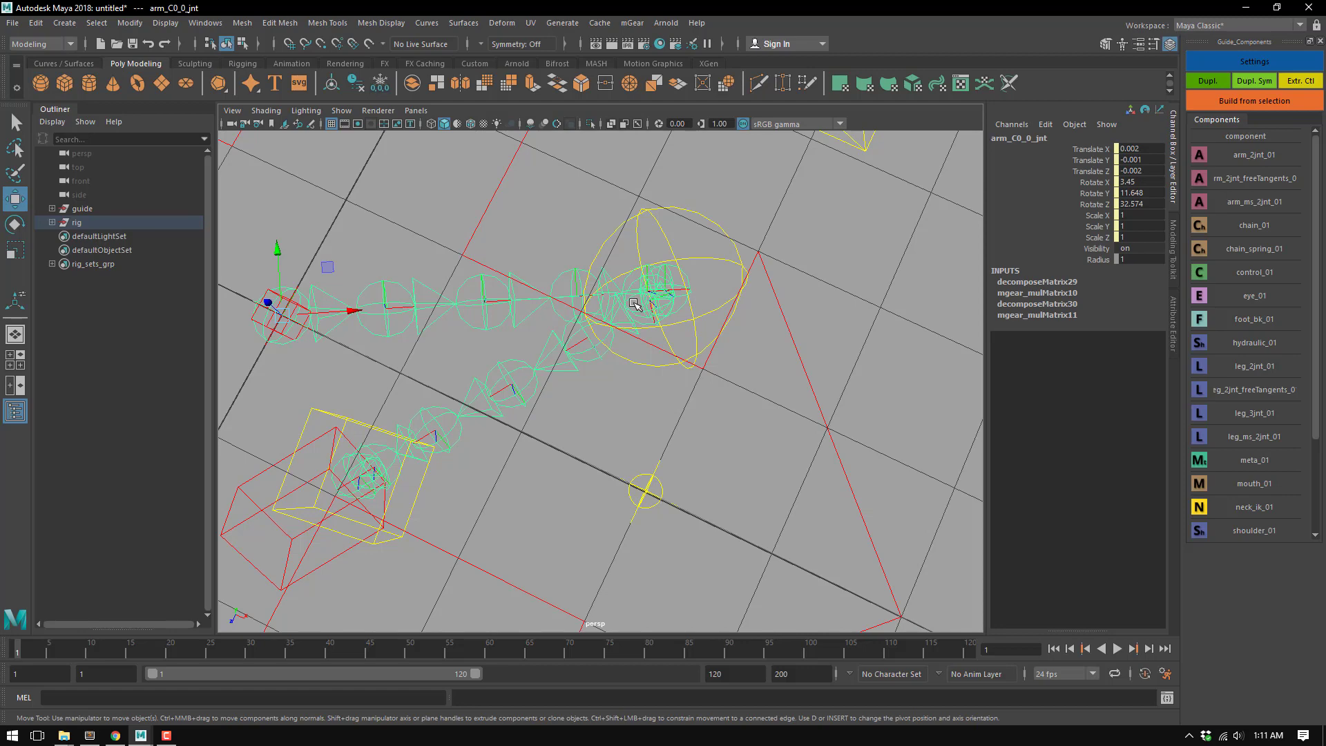
Drag the IK control up-right to translate -4.553, -0.016, 1.051, folding the elbow
{"action": "left_click_drag", "start_coordinate": [649, 335], "coordinate": [639, 244], "text": "alt"}
{"action": "left_click_drag", "start_coordinate": [532, 314], "coordinate": [545, 276], "text": "alt"}
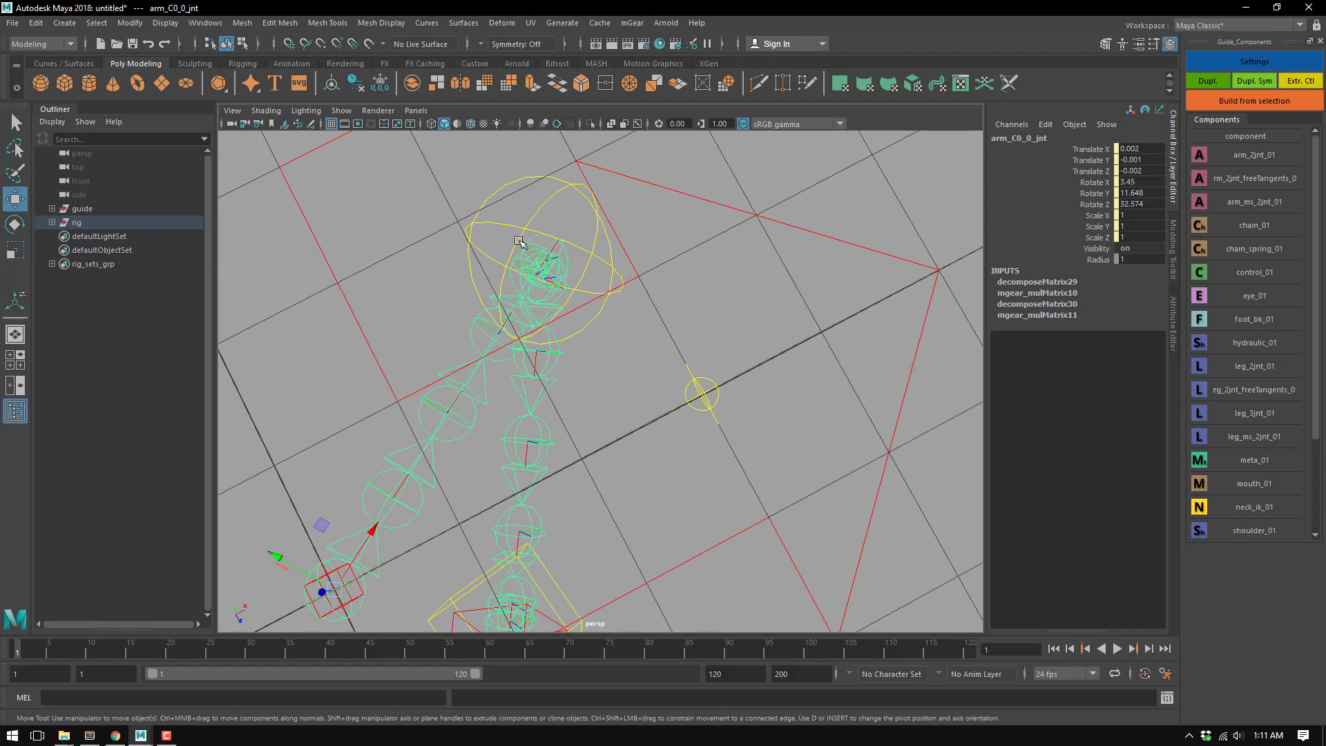
{"action": "left_click_drag", "start_coordinate": [663, 367], "coordinate": [583, 444], "text": "alt"}
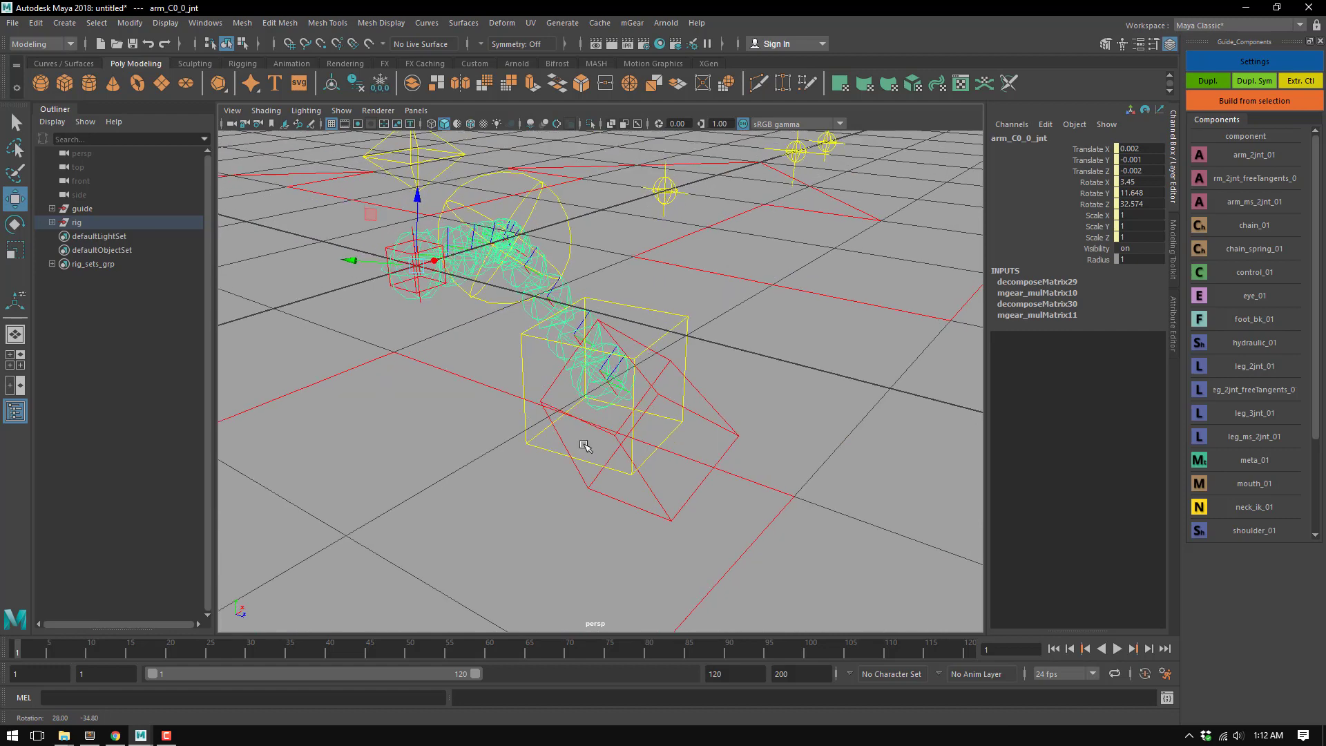
{"action": "left_click", "coordinate": [677, 436]}
{"action": "key", "text": "q"}
{"action": "left_click", "coordinate": [680, 428]}
{"action": "key", "text": "w"}
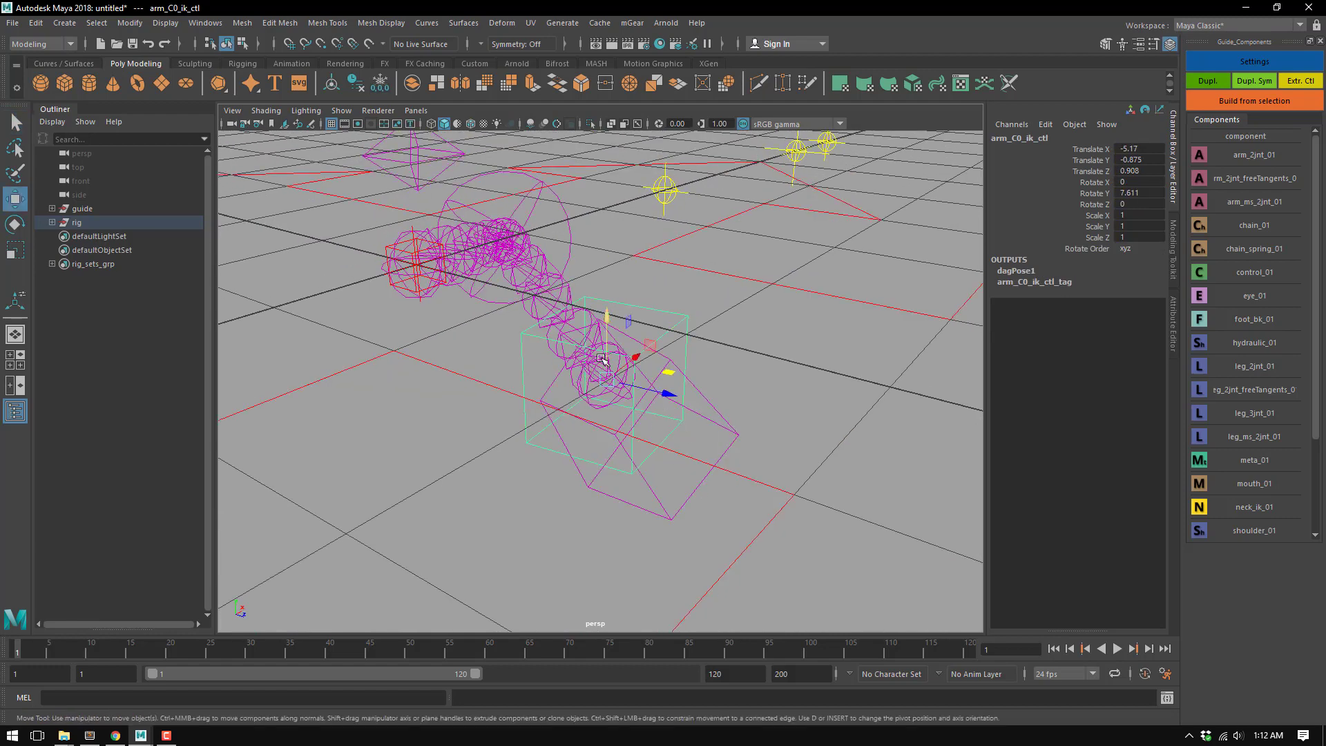
{"action": "left_click_drag", "start_coordinate": [605, 377], "coordinate": [521, 237]}
Clear the selection and pick the rig's global control
{"action": "left_click", "coordinate": [553, 239]}
{"action": "left_click_drag", "start_coordinate": [627, 299], "coordinate": [636, 377], "text": "alt"}
{"action": "left_click", "coordinate": [489, 359]}
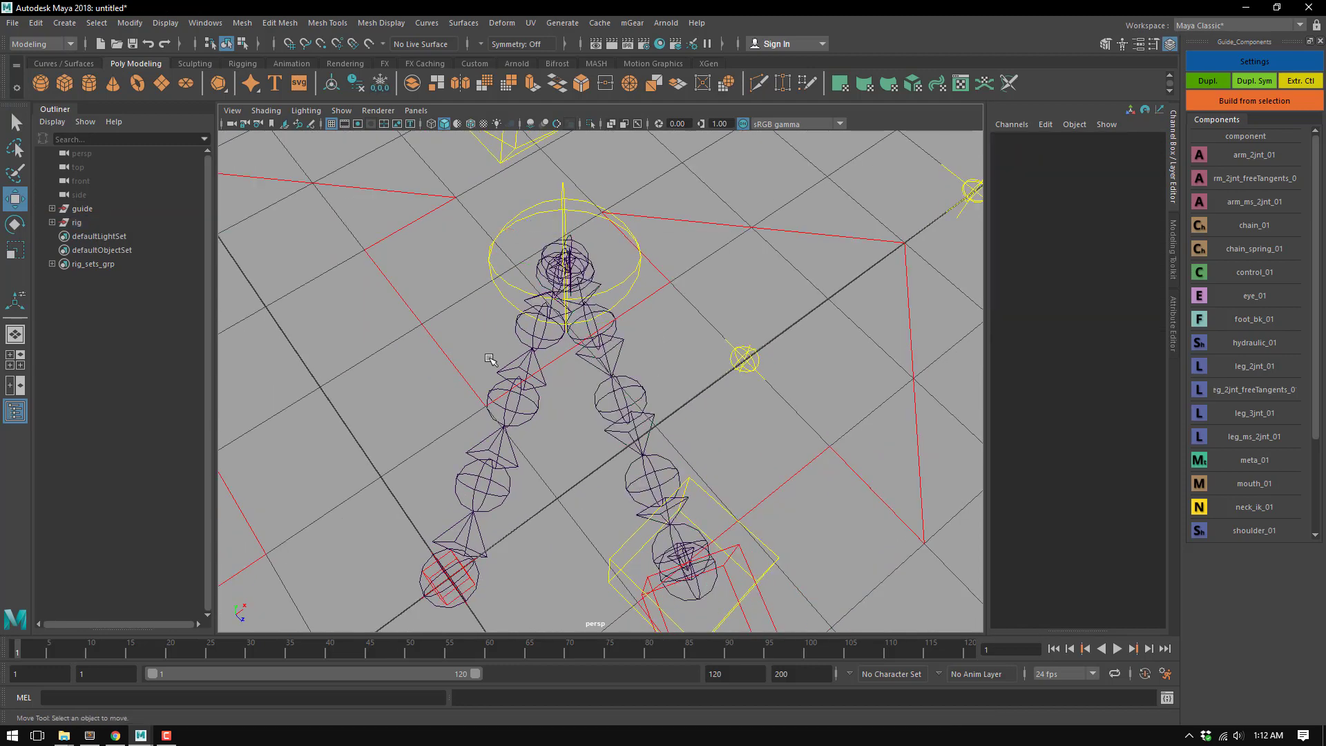
{"action": "scroll", "coordinate": [488, 375], "scroll_direction": "down", "scroll_amount": 3}
{"action": "left_click_drag", "start_coordinate": [781, 400], "coordinate": [836, 409]}
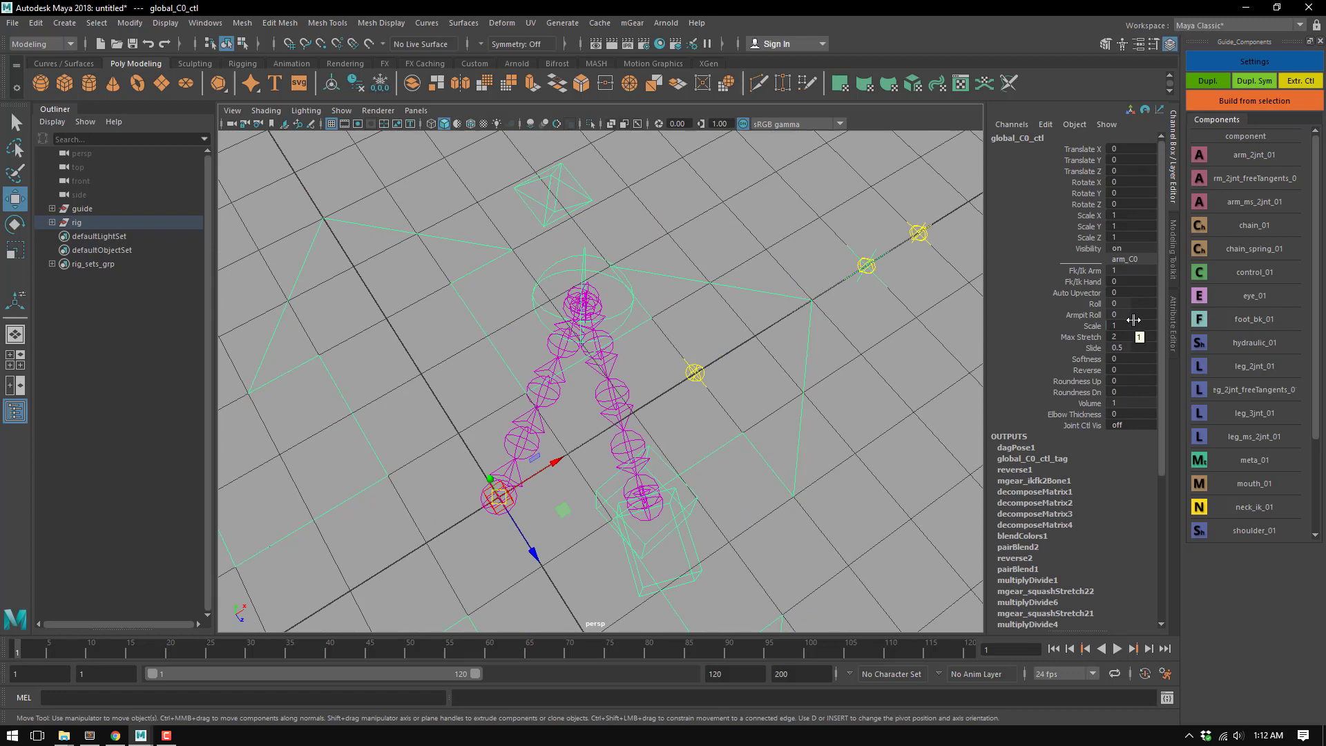
Set Elbow Thickness to 0.41 in the Channel Box and reselect the arm's IK control
{"action": "left_click", "coordinate": [1056, 414]}
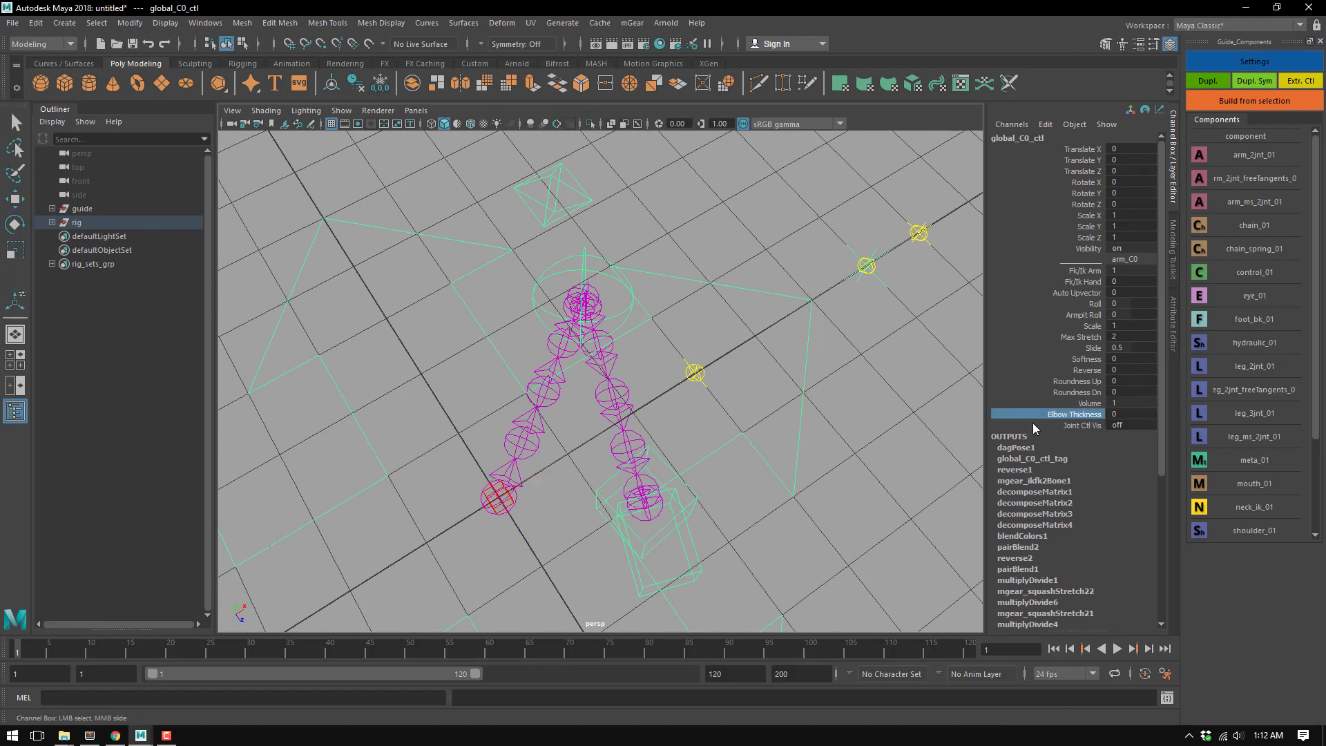
{"action": "middle_click_drag", "start_coordinate": [673, 394], "coordinate": [701, 400]}
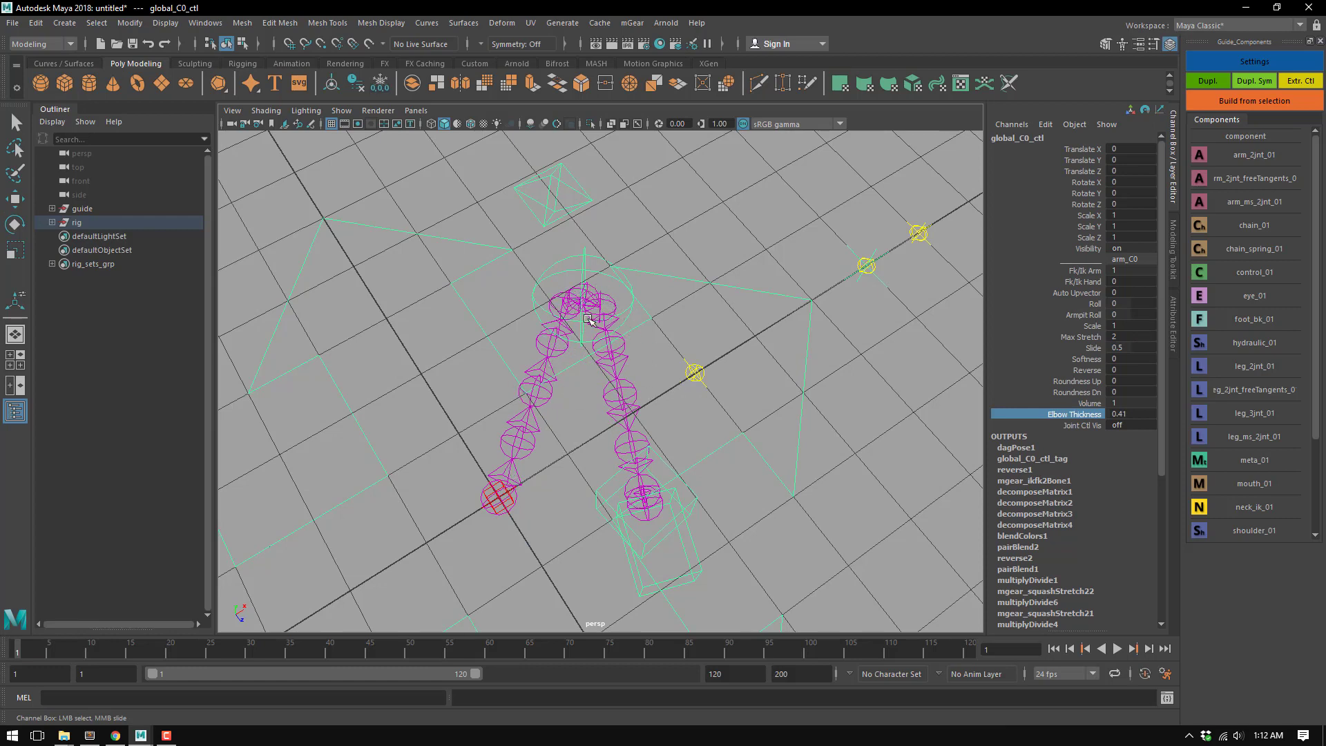
{"action": "left_click", "coordinate": [585, 317]}
{"action": "key", "text": "w"}
{"action": "left_click_drag", "start_coordinate": [692, 308], "coordinate": [720, 443], "text": "alt"}
{"action": "left_click", "coordinate": [581, 487]}
On the global control, set Roundness Up to 1.4 and Roundness Dn to 0.8
{"action": "left_click_drag", "start_coordinate": [504, 459], "coordinate": [549, 450], "text": "alt"}
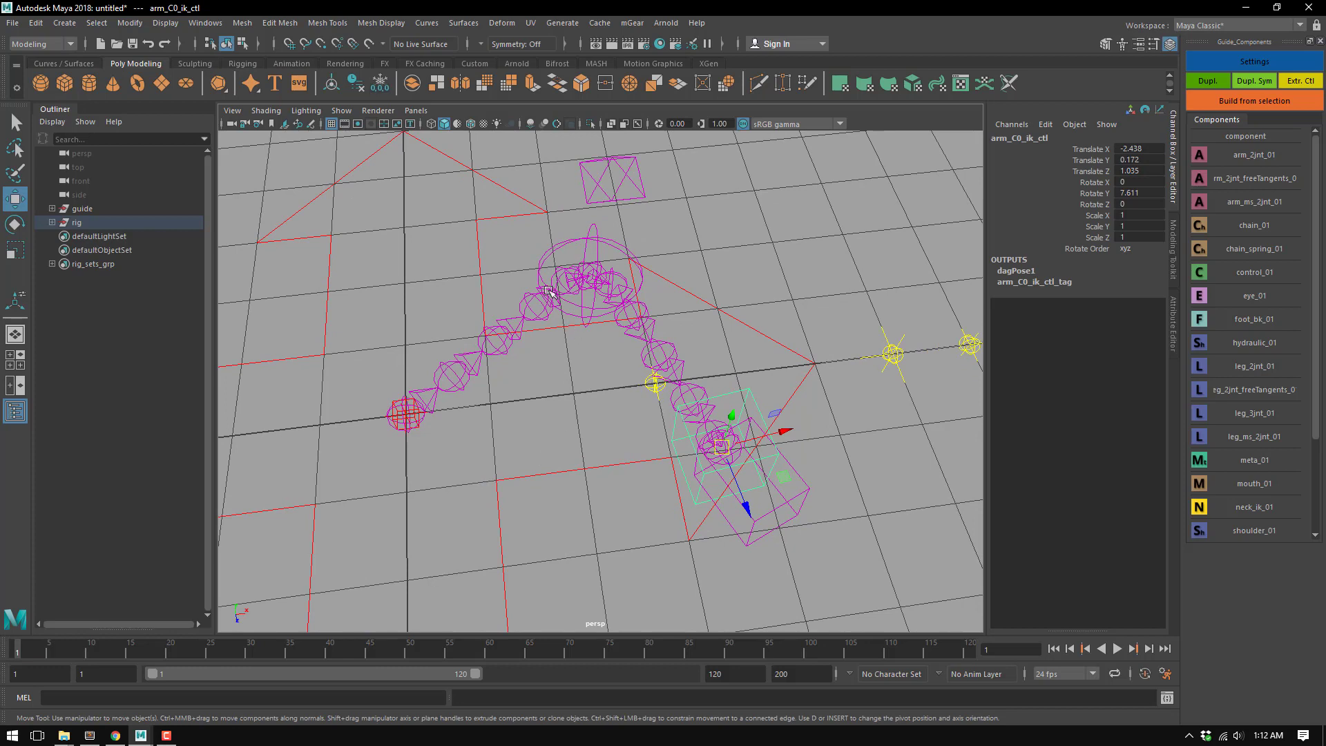
{"action": "left_click", "coordinate": [560, 478]}
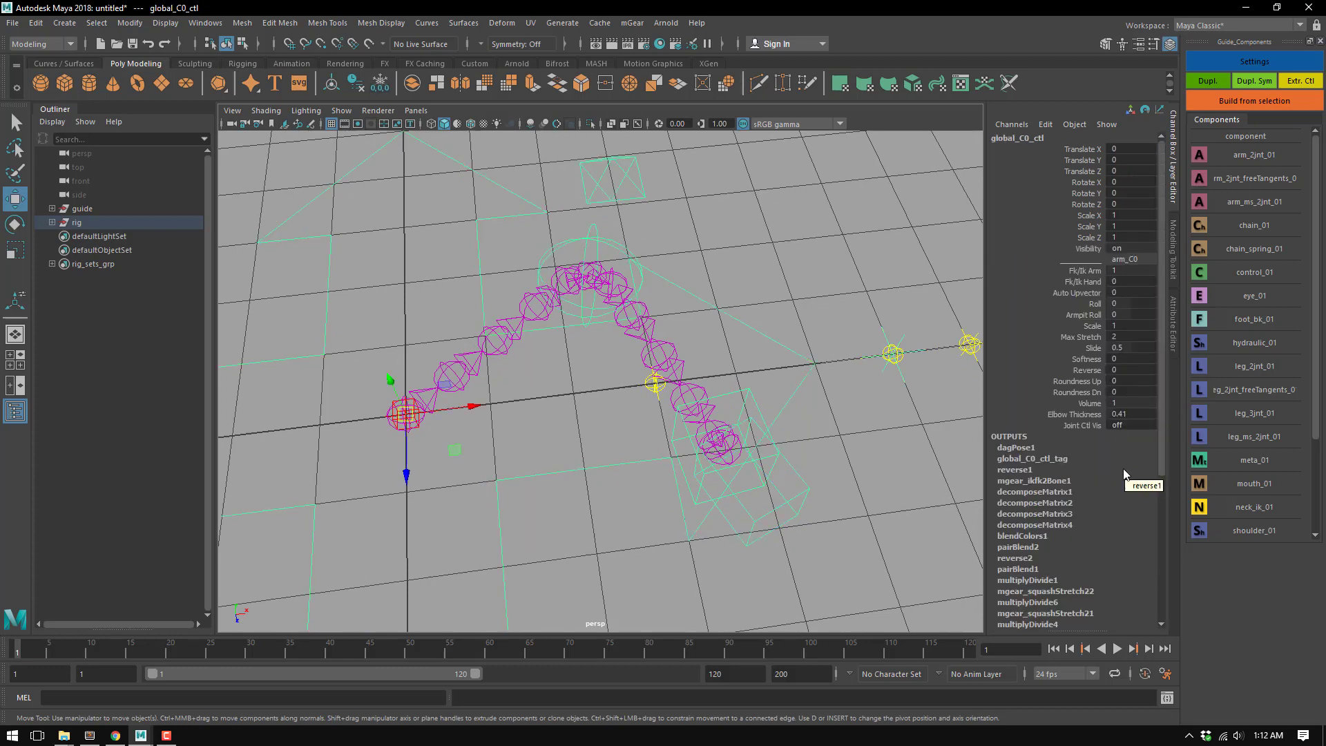
{"action": "left_click", "coordinate": [1077, 380]}
{"action": "mouse_move", "coordinate": [631, 357]}
{"action": "middle_mouse_down"}
{"action": "mouse_move", "coordinate": [598, 346]}
{"action": "mouse_move", "coordinate": [649, 341]}
{"action": "middle_mouse_up"}
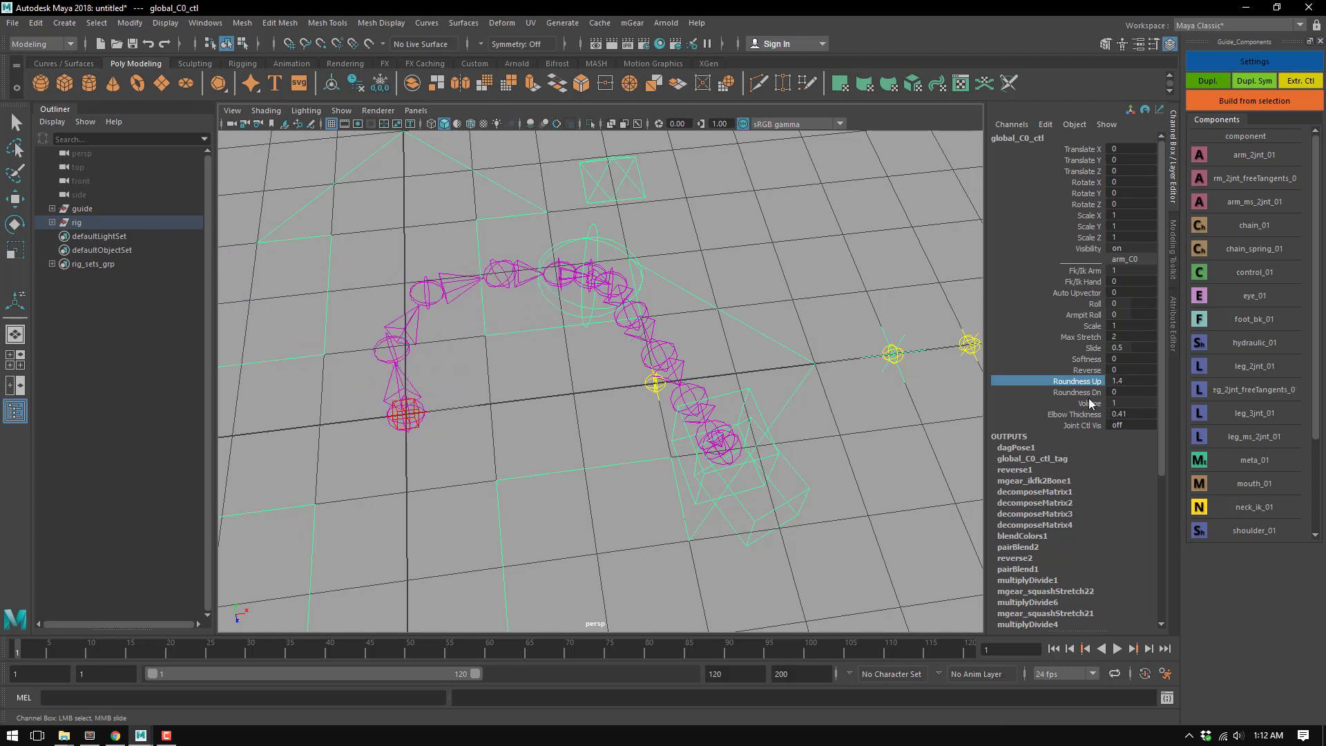
{"action": "left_click", "coordinate": [1076, 392]}
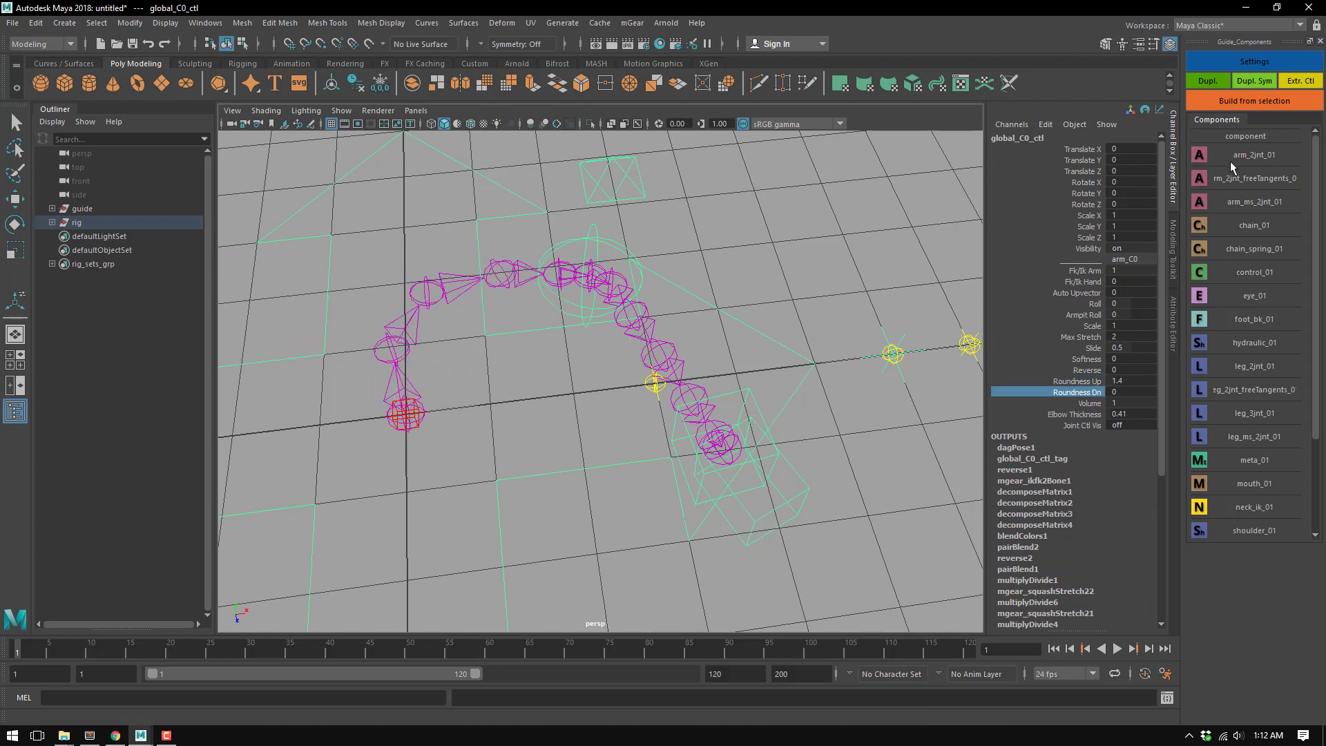
{"action": "middle_click_drag", "start_coordinate": [492, 387], "coordinate": [537, 387]}
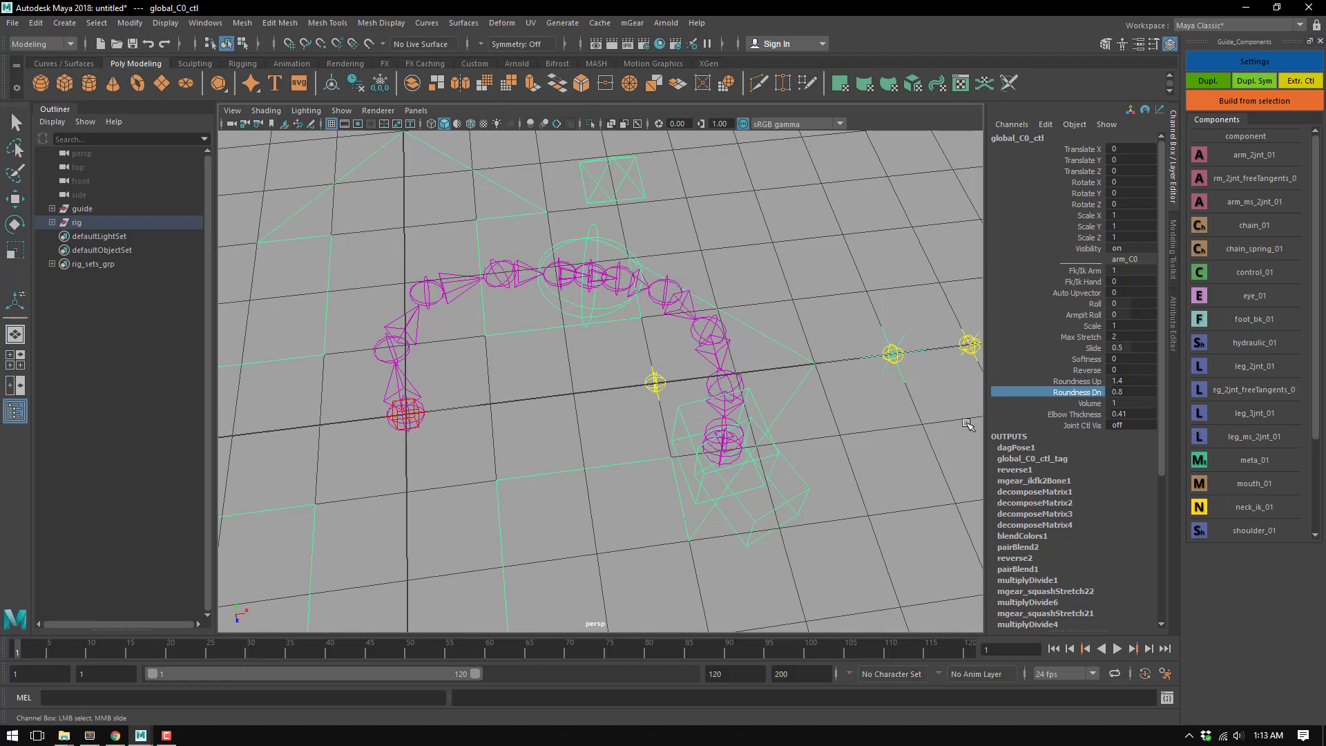
{"action": "mouse_move", "coordinate": [968, 424]}
{"action": "left_mouse_down", "text": "alt"}
{"action": "mouse_move", "coordinate": [956, 458]}
{"action": "mouse_move", "coordinate": [962, 422]}
{"action": "left_mouse_up", "text": "alt"}
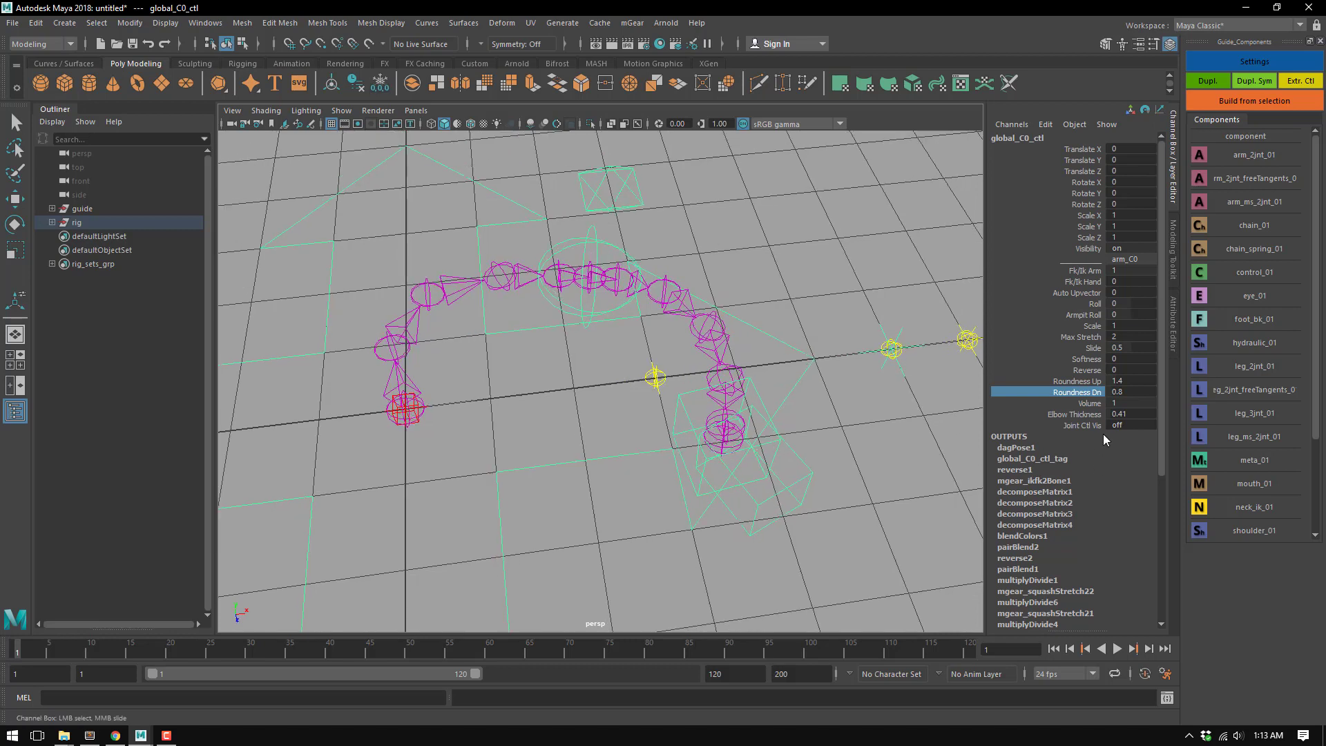
{"action": "double_click", "coordinate": [1122, 426]}
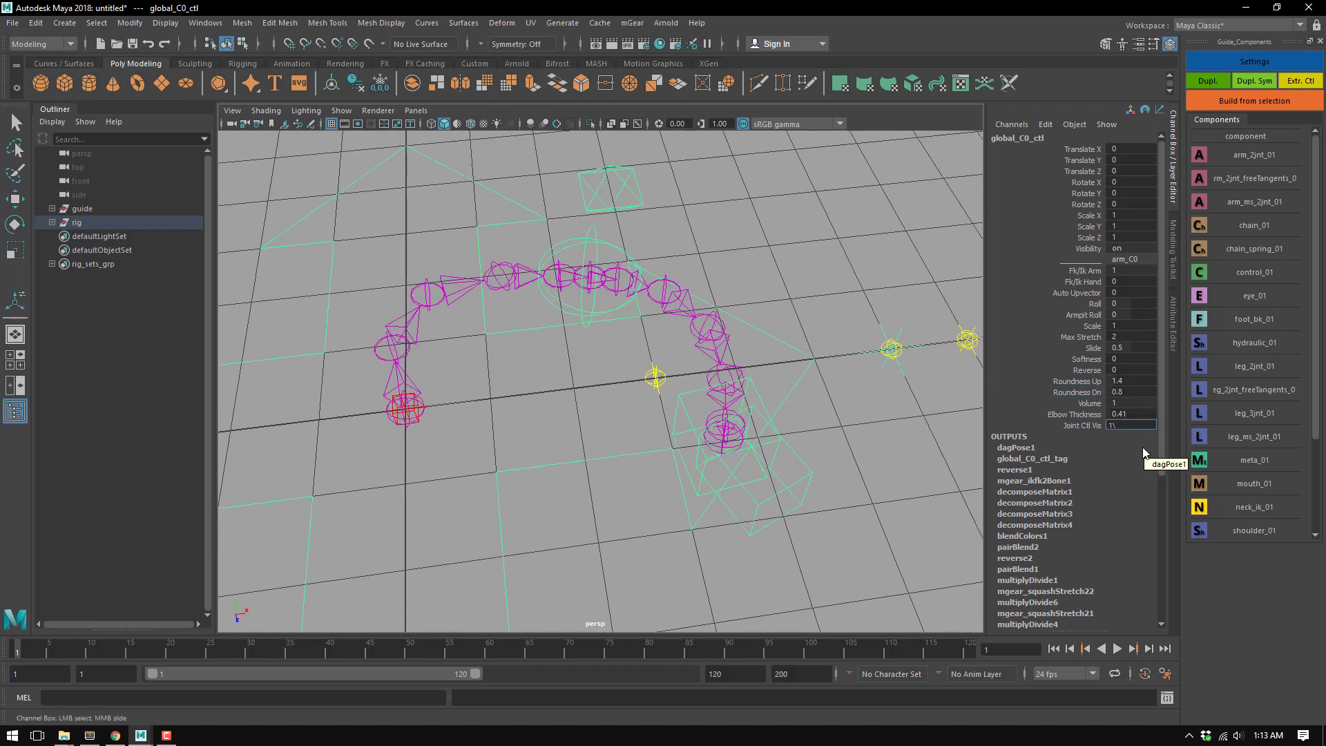
Move the div8 joint control down and the div7 and div6 controls up-right
{"action": "left_click_drag", "start_coordinate": [693, 428], "coordinate": [653, 435], "text": "alt"}
{"action": "left_click", "coordinate": [749, 342]}
{"action": "key", "text": "w"}
{"action": "middle_click_drag", "start_coordinate": [773, 332], "coordinate": [771, 381]}
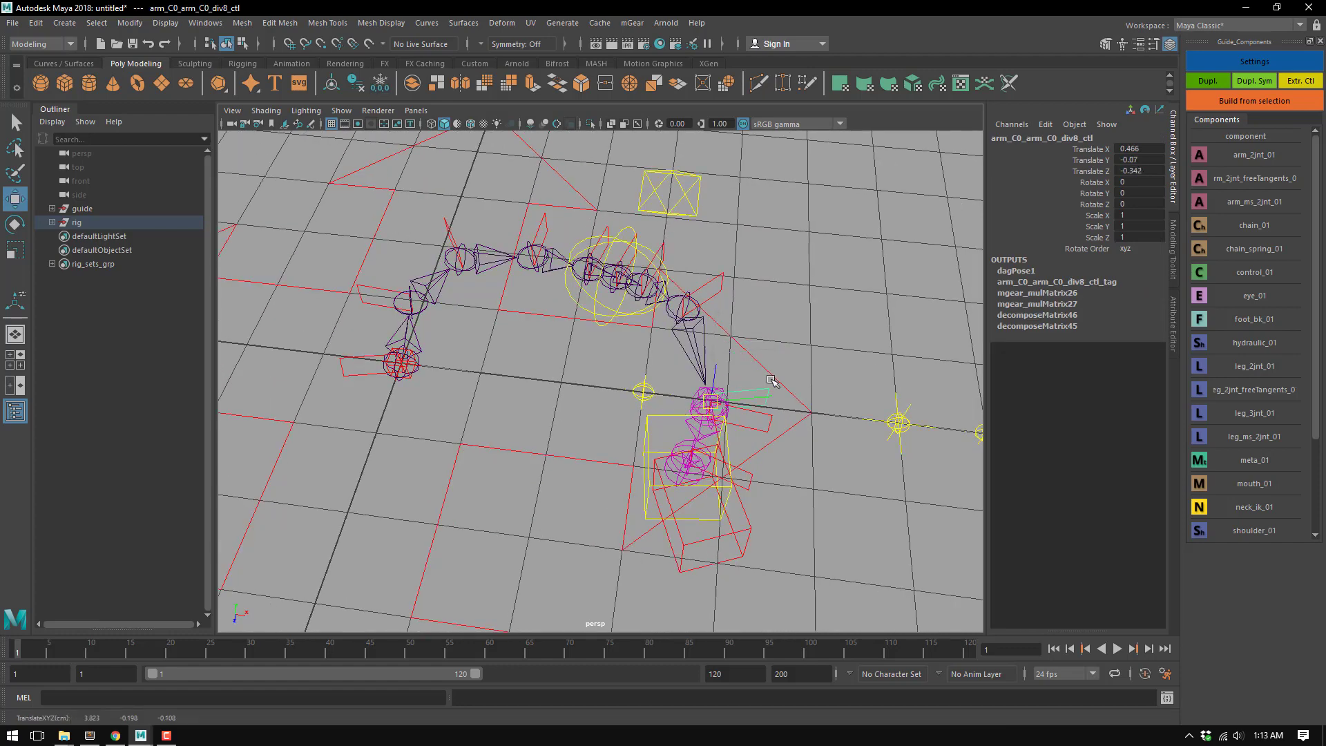
{"action": "left_click", "coordinate": [720, 282]}
{"action": "middle_click_drag", "start_coordinate": [663, 307], "coordinate": [696, 280]}
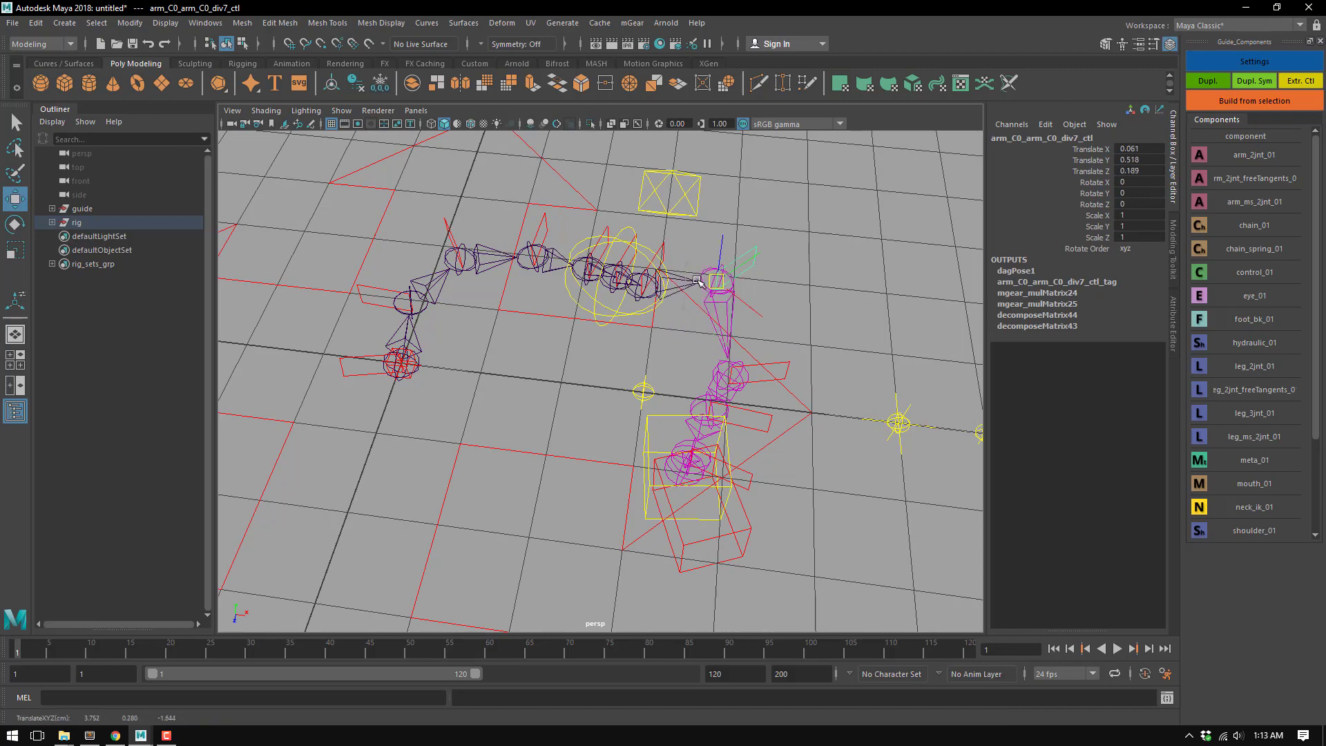
{"action": "left_click", "coordinate": [664, 250]}
{"action": "left_click_drag", "start_coordinate": [639, 279], "coordinate": [546, 425]}
{"action": "left_click_drag", "start_coordinate": [611, 471], "coordinate": [506, 329], "text": "alt"}
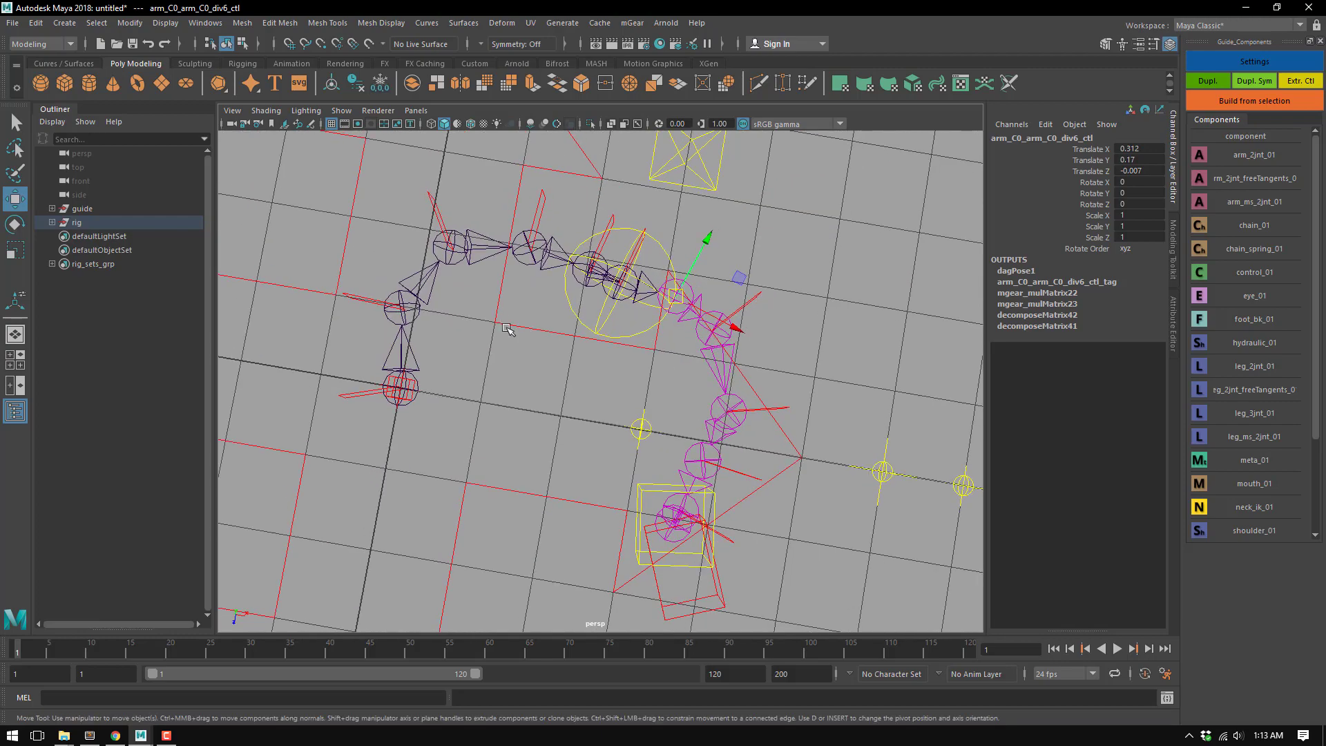
{"action": "left_click_drag", "start_coordinate": [848, 470], "coordinate": [545, 487], "text": "alt"}
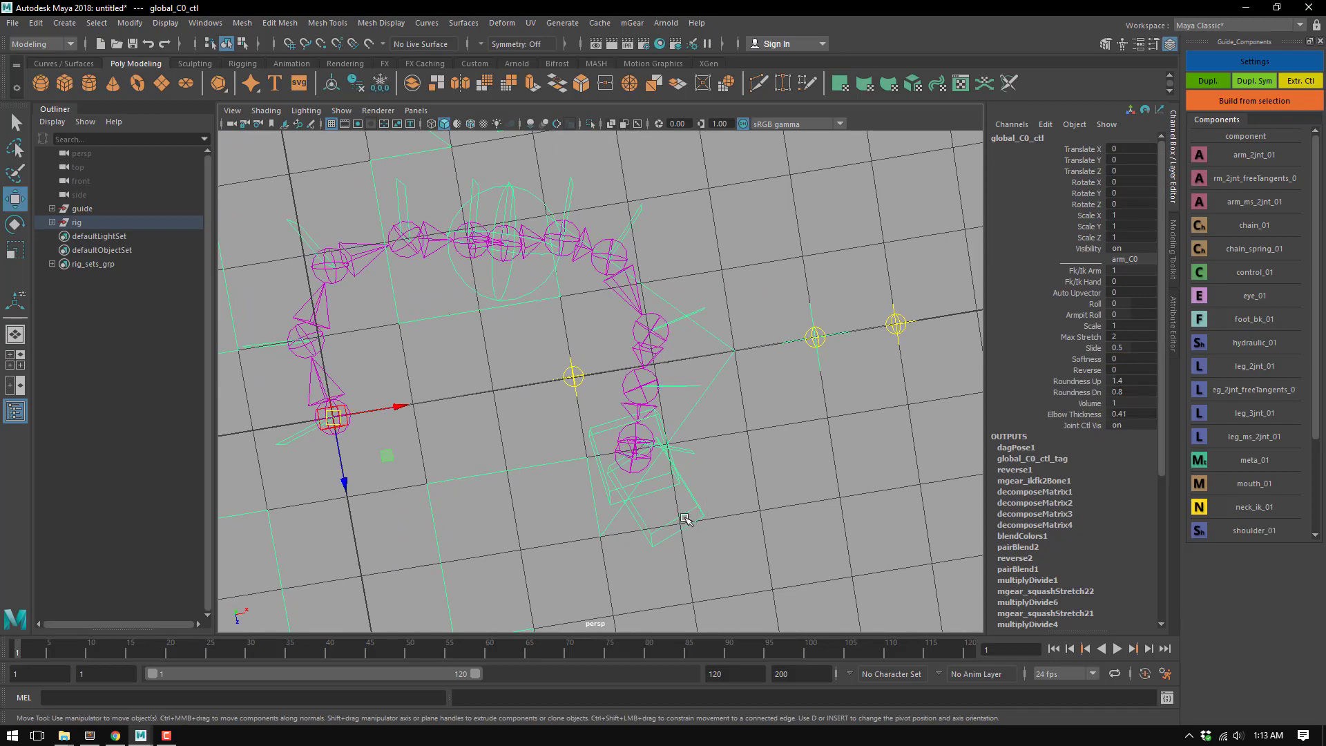
Slide Fk/Ik Arm from 1 to 0 to return the arm to FK
{"action": "left_click_drag", "start_coordinate": [685, 520], "coordinate": [656, 525], "text": "alt"}
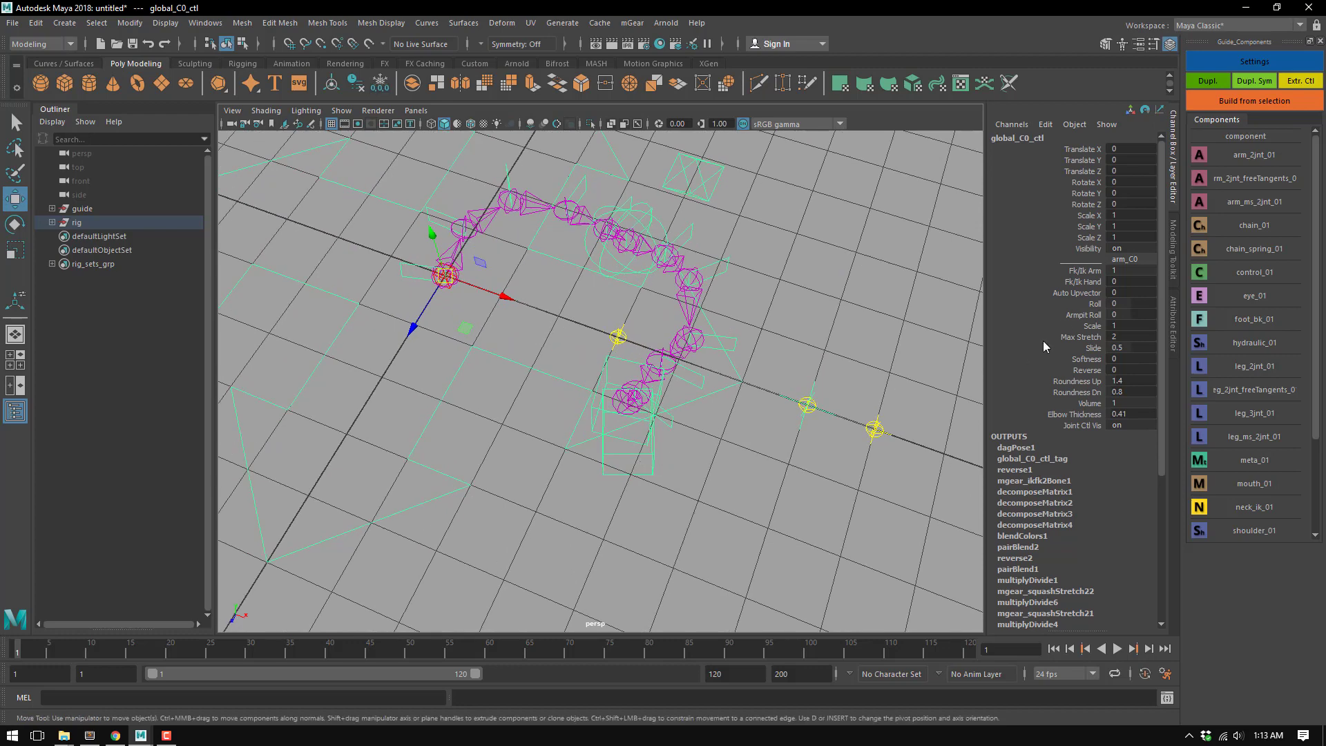
{"action": "left_click", "coordinate": [1086, 271]}
{"action": "middle_click_drag", "start_coordinate": [790, 354], "coordinate": [574, 339]}
{"action": "left_click_drag", "start_coordinate": [551, 385], "coordinate": [601, 399], "text": "alt"}
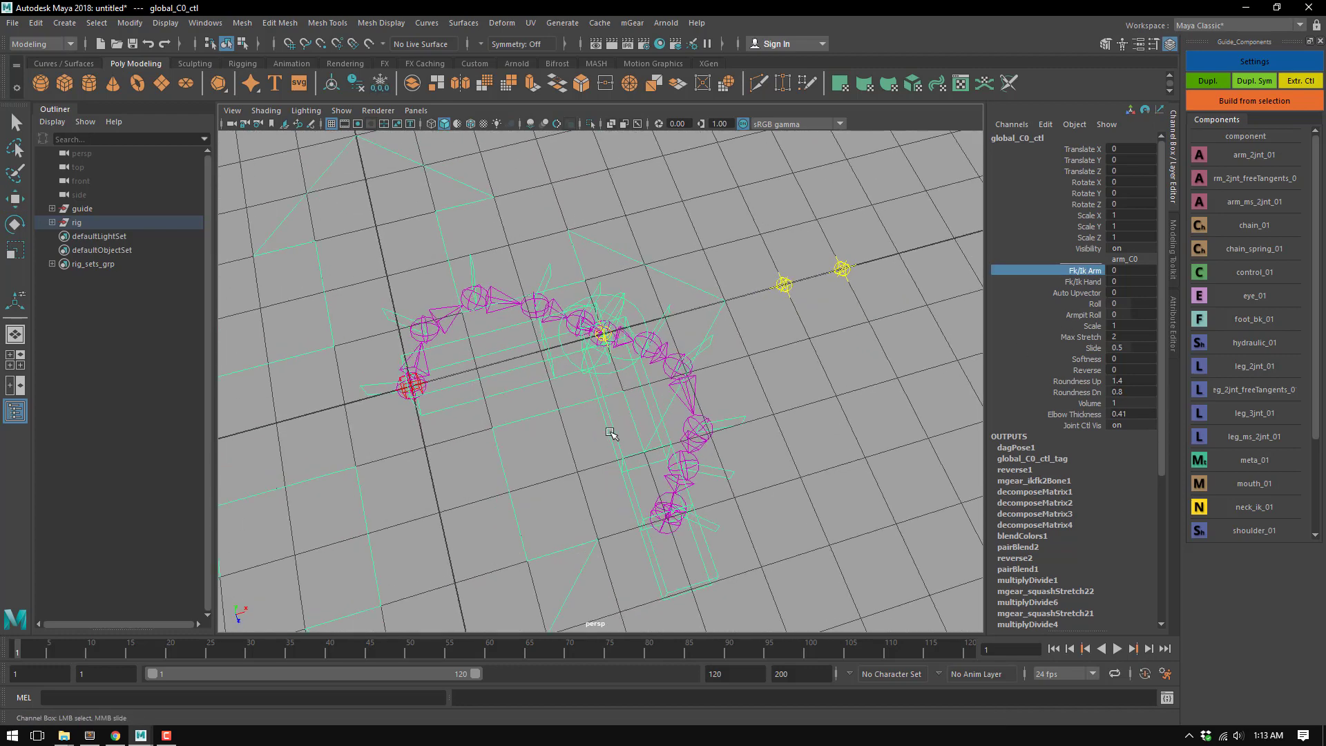
Roll arm_C0_fk1_roll_ctl about X to 27.352 degrees
{"action": "left_click", "coordinate": [612, 434]}
{"action": "key", "text": "w"}
{"action": "left_click_drag", "start_coordinate": [601, 461], "coordinate": [615, 412], "text": "alt"}
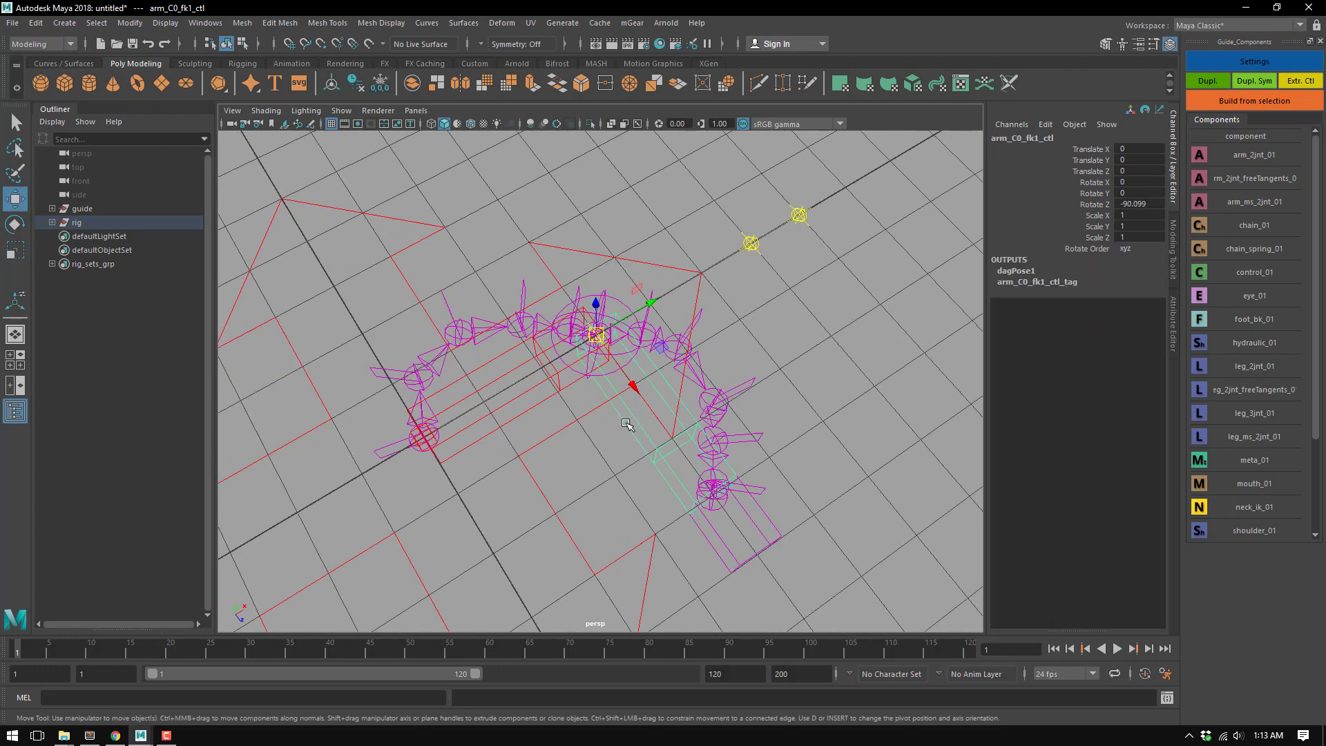
{"action": "key", "text": "q"}
{"action": "left_click", "coordinate": [641, 490]}
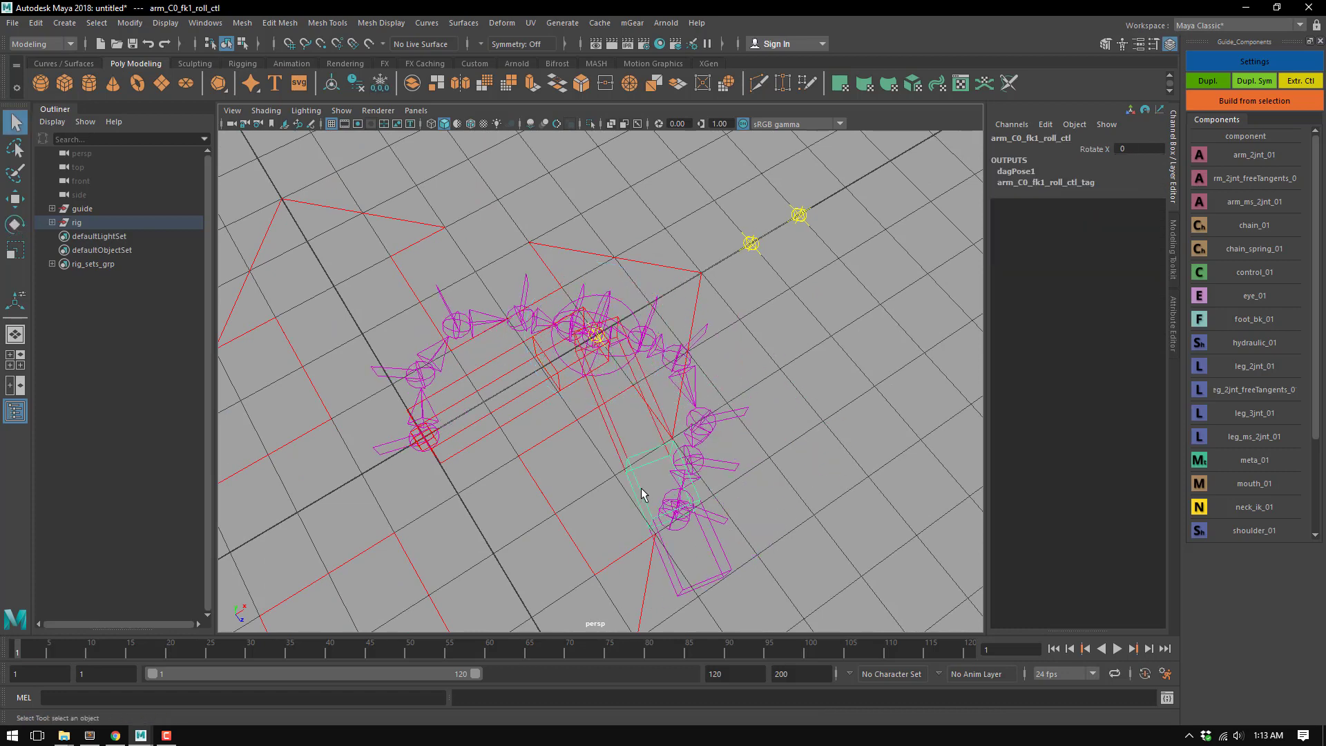
{"action": "key", "text": "e"}
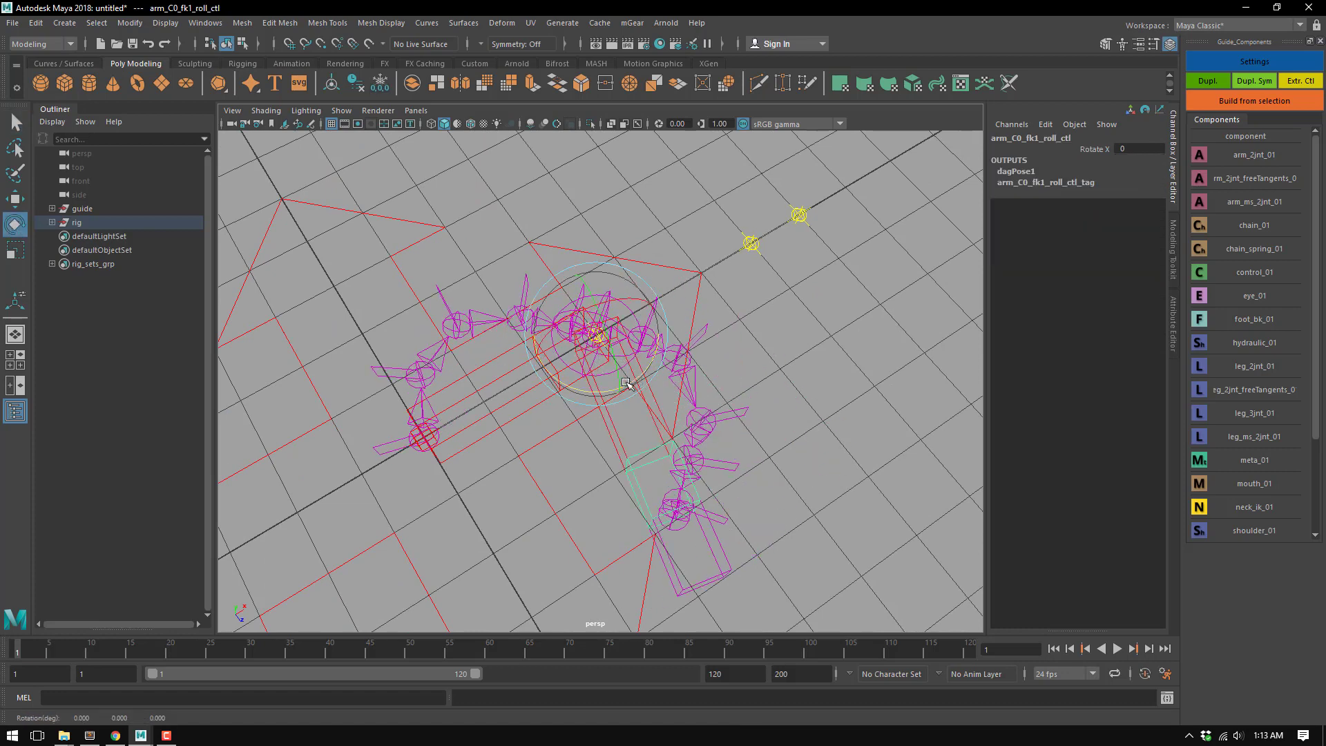
{"action": "left_click_drag", "start_coordinate": [627, 384], "coordinate": [553, 324]}
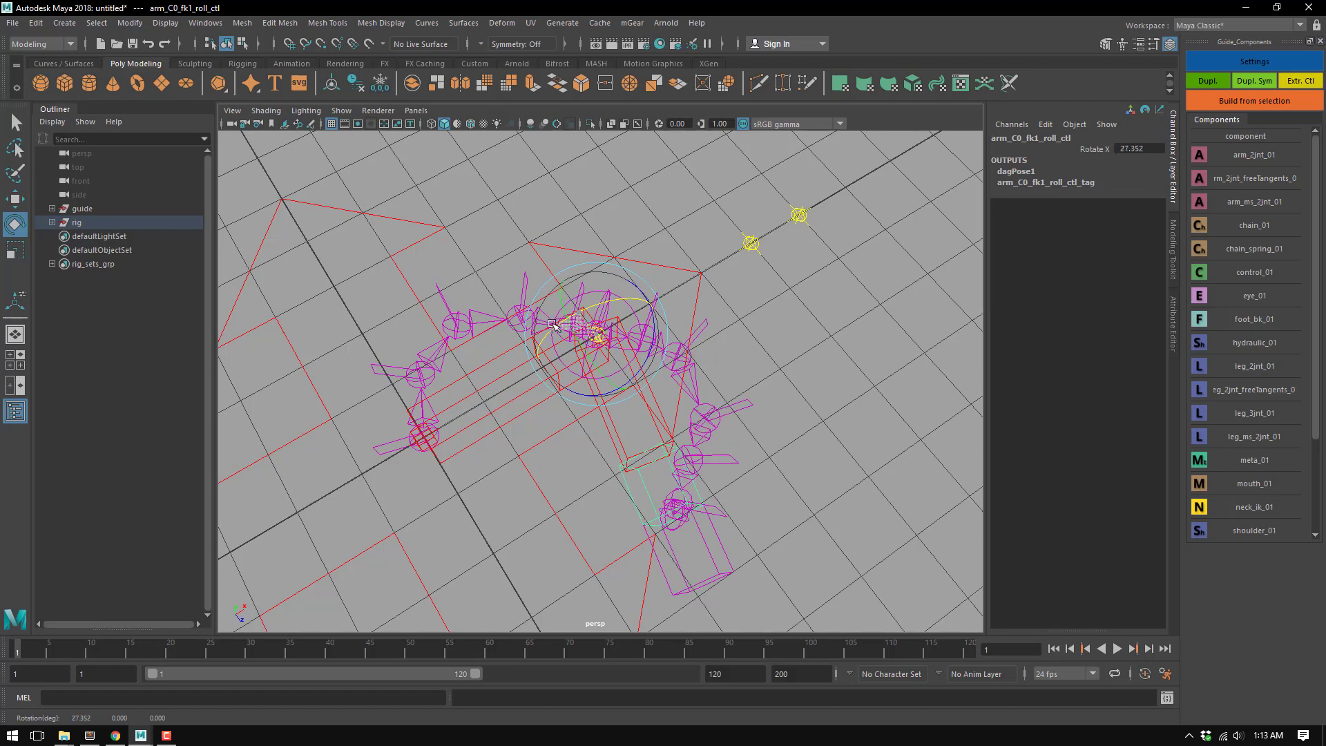
Rotate arm_C0_fk1_ctl to Z -97.588 to swing the upper arm
{"action": "left_click", "coordinate": [628, 431]}
{"action": "key", "text": "e"}
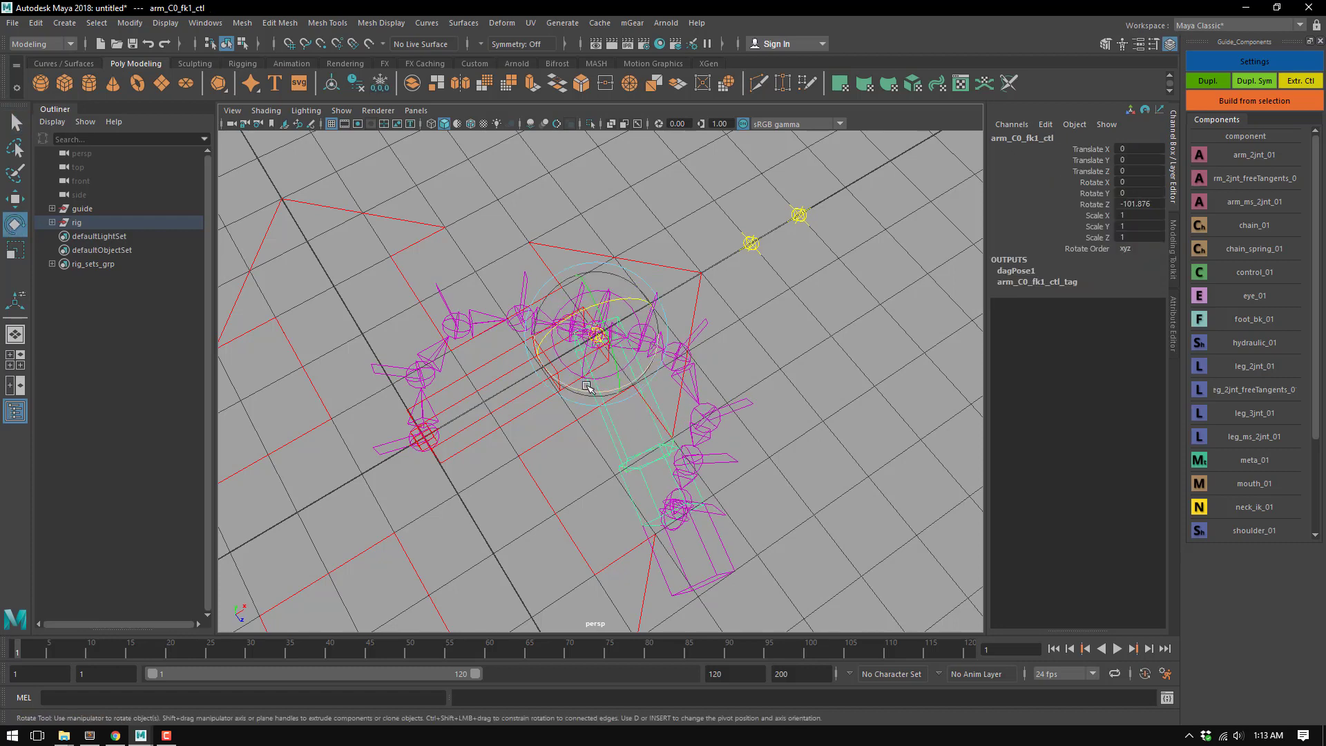
{"action": "left_click_drag", "start_coordinate": [621, 387], "coordinate": [785, 444]}
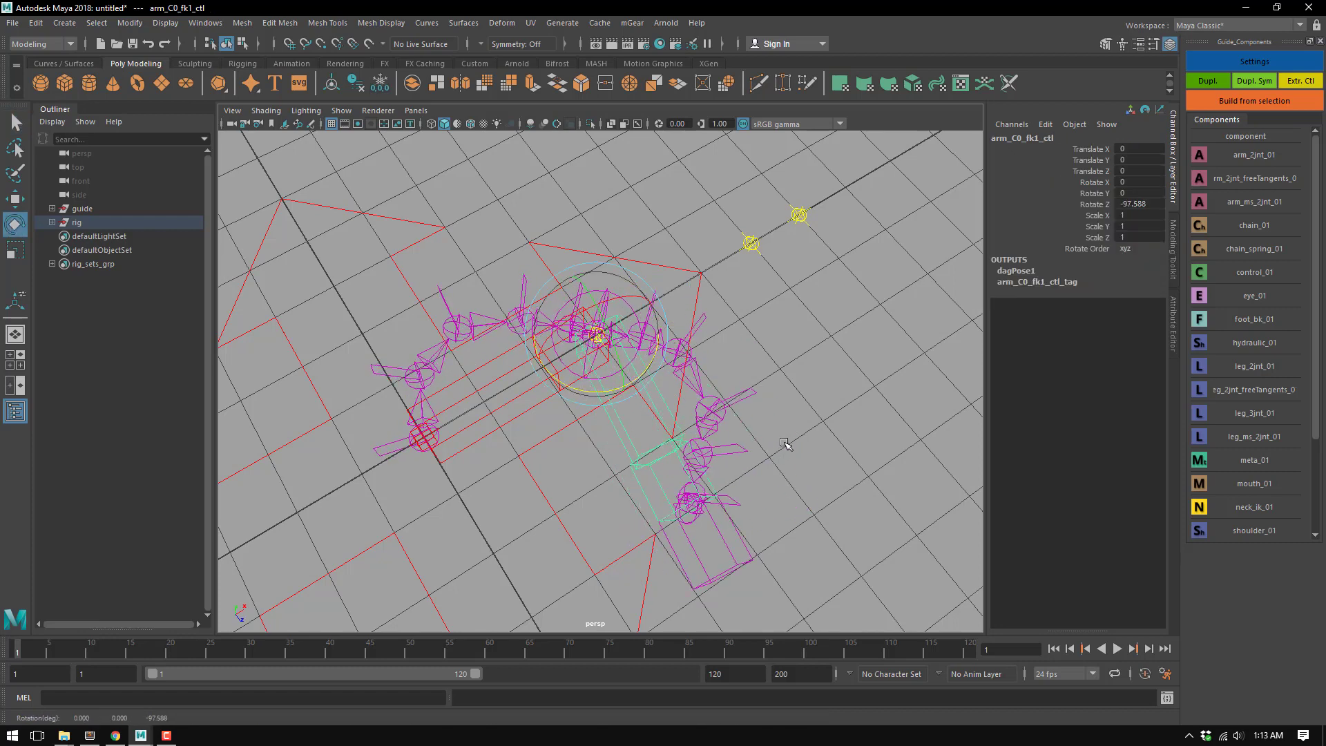
{"action": "left_click_drag", "start_coordinate": [691, 506], "coordinate": [643, 529], "text": "alt"}
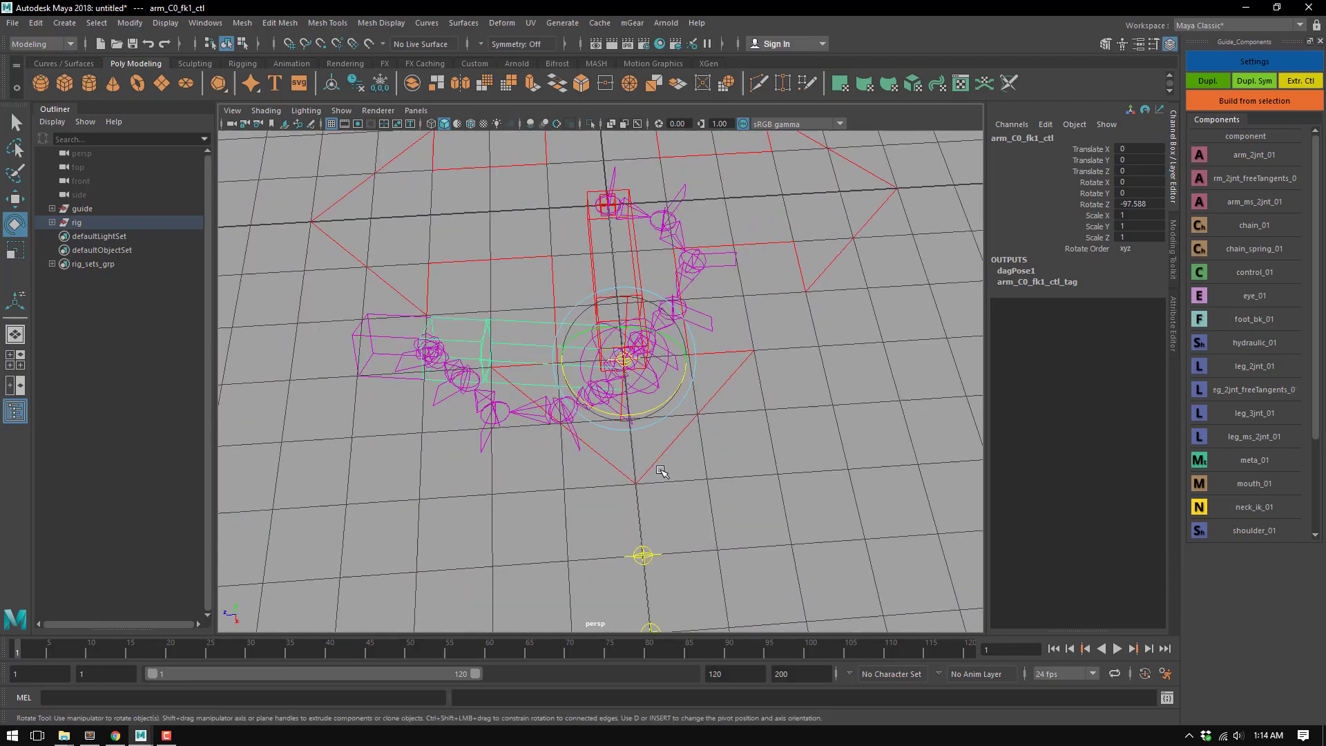